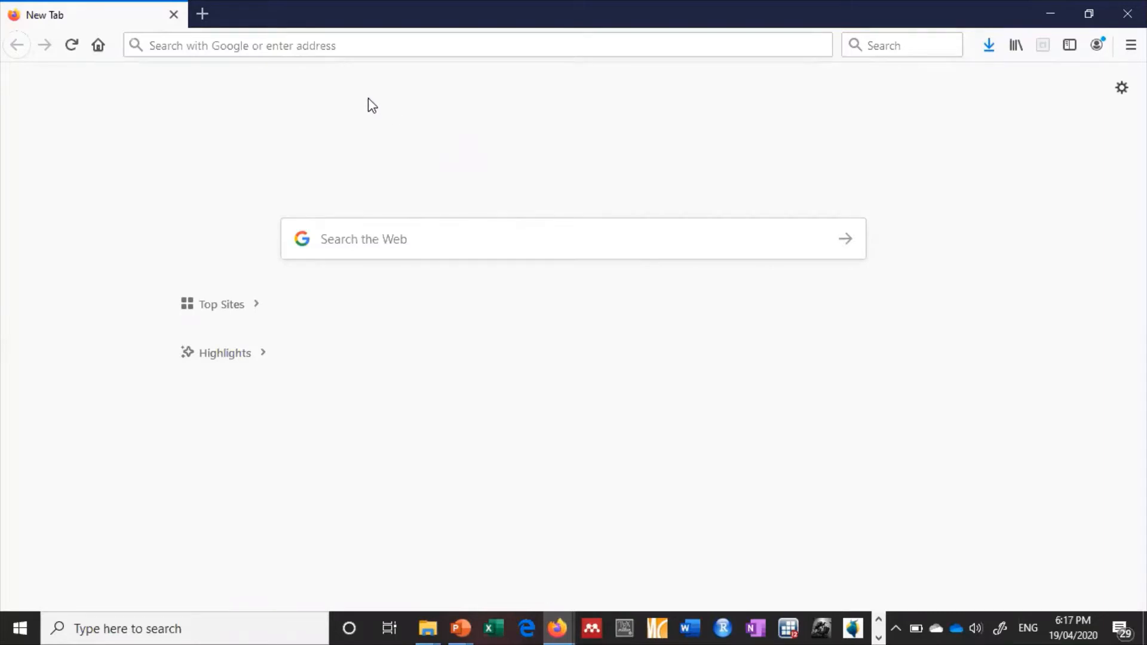
# - Open the Yahoo Finance site at finance.yahoo.com
pyautogui.click(301, 44)
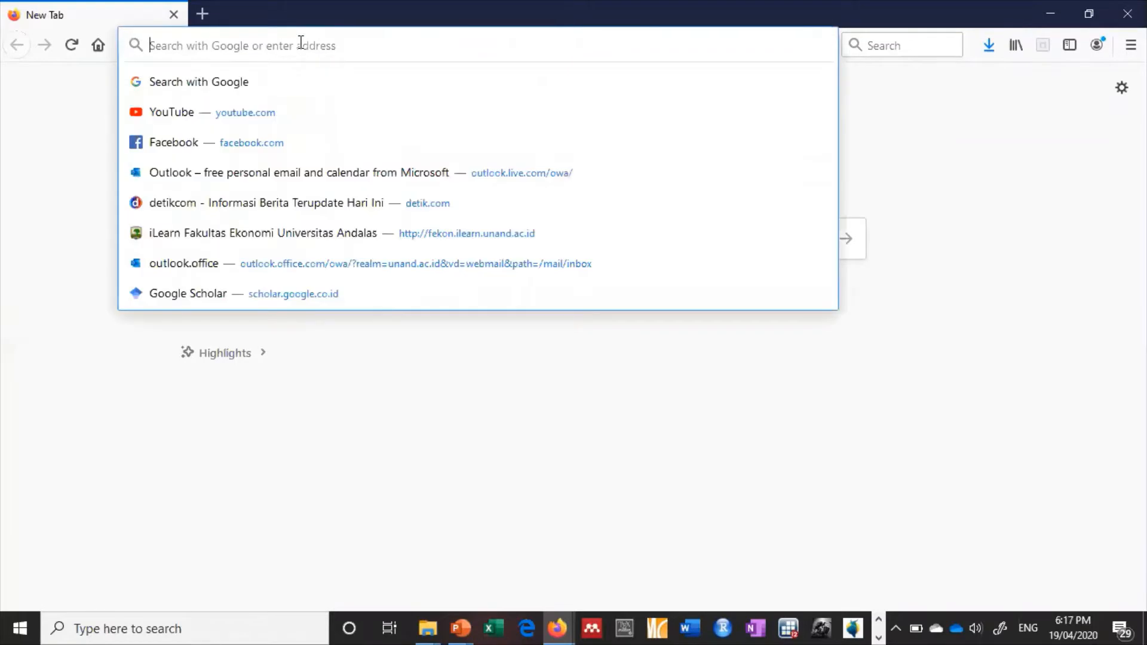
pyautogui.write('finance.yahoo.com/')
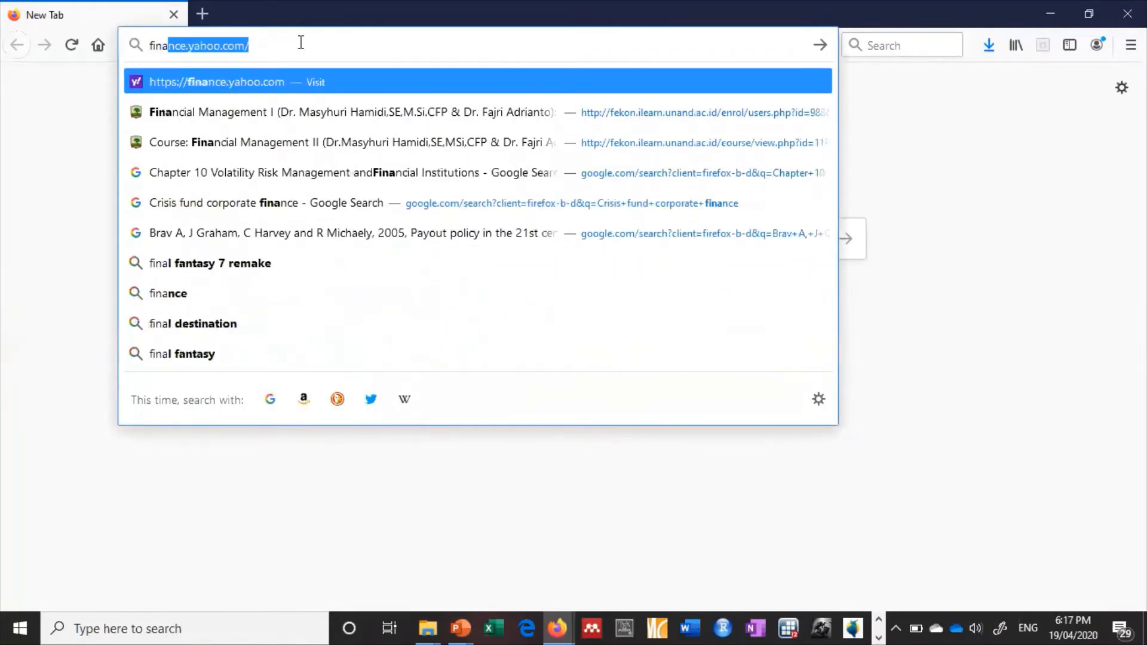
pyautogui.press('Return')
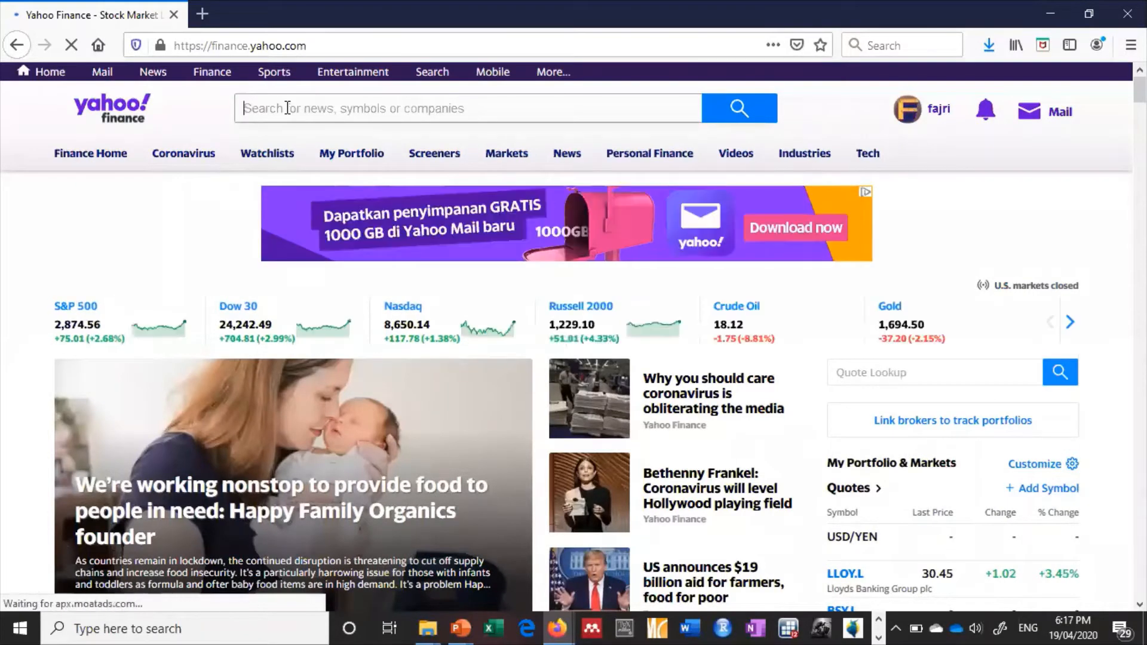
# - Search for BBRI and open the BBRI.JK quote page for PT Bank Rakyat Indonesia (Persero) Tbk
pyautogui.write('B')
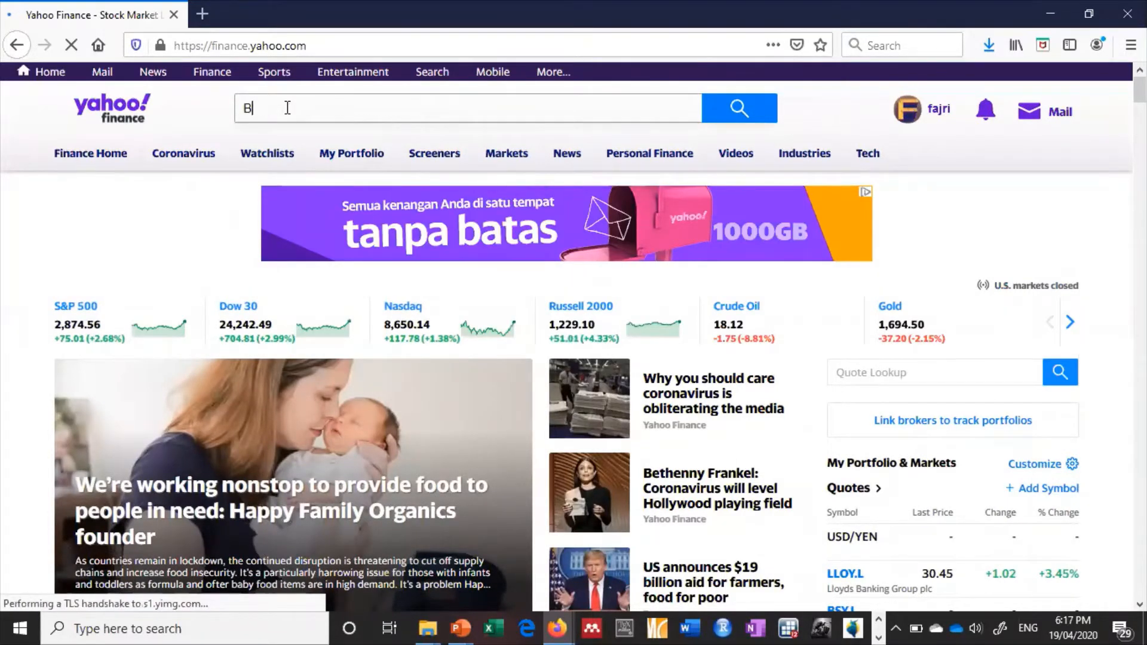
pyautogui.write('BRI')
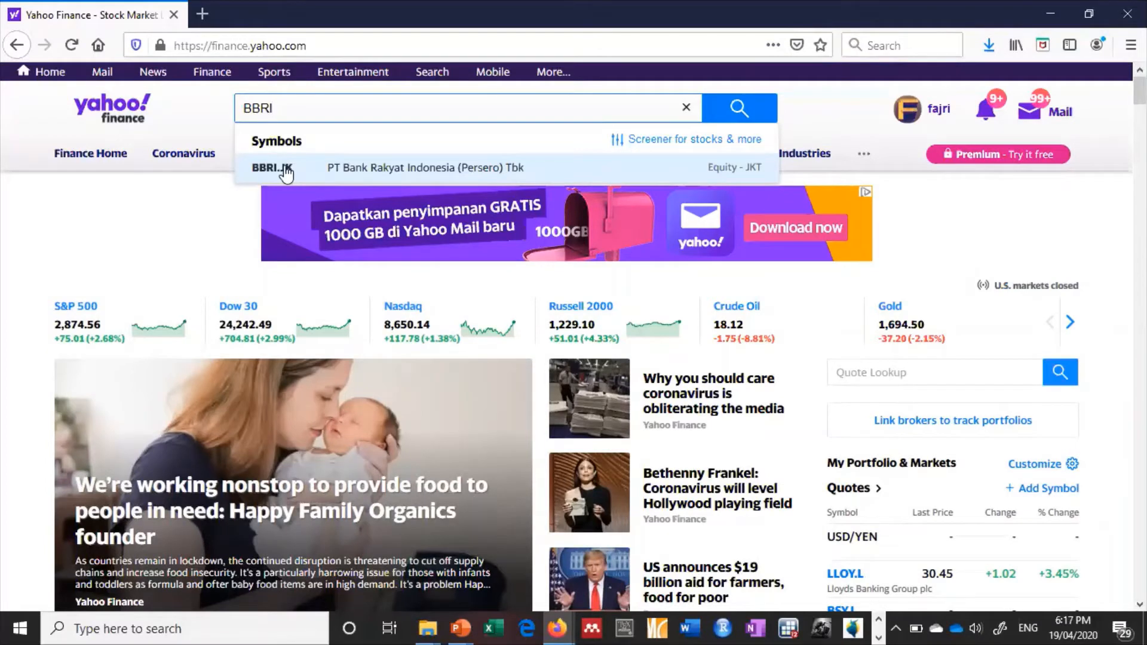
pyautogui.click(364, 173)
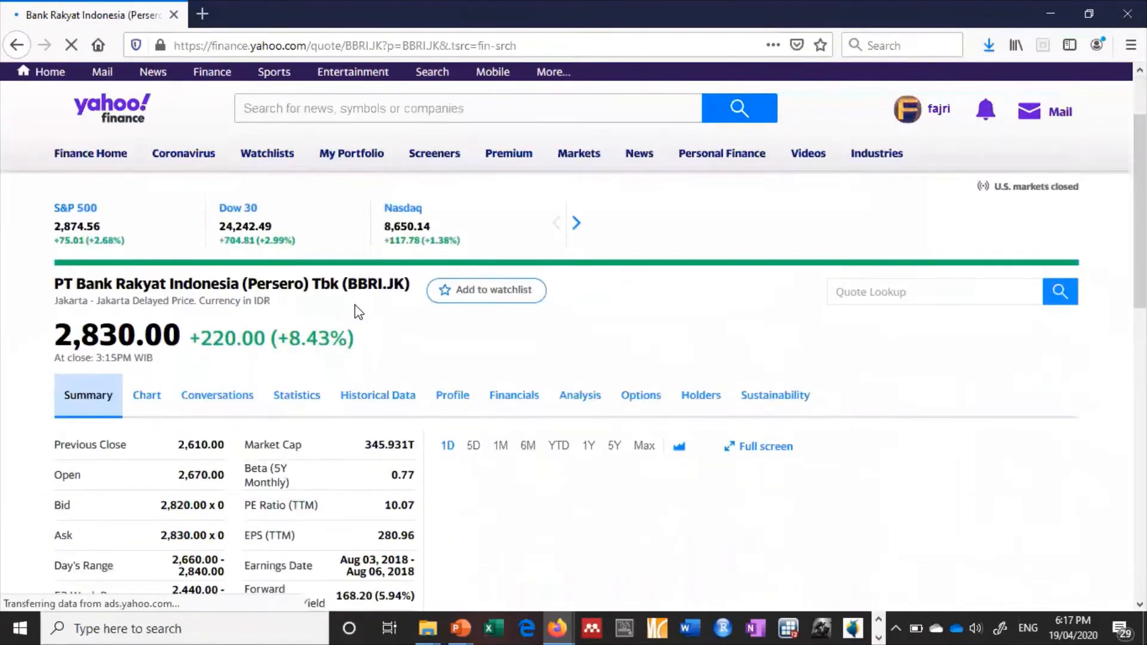
# - Look over the BBRI.JK summary figures and open the stock's interactive price chart
pyautogui.scroll(-2, 358, 312)
pyautogui.scroll(-1, 359, 312)
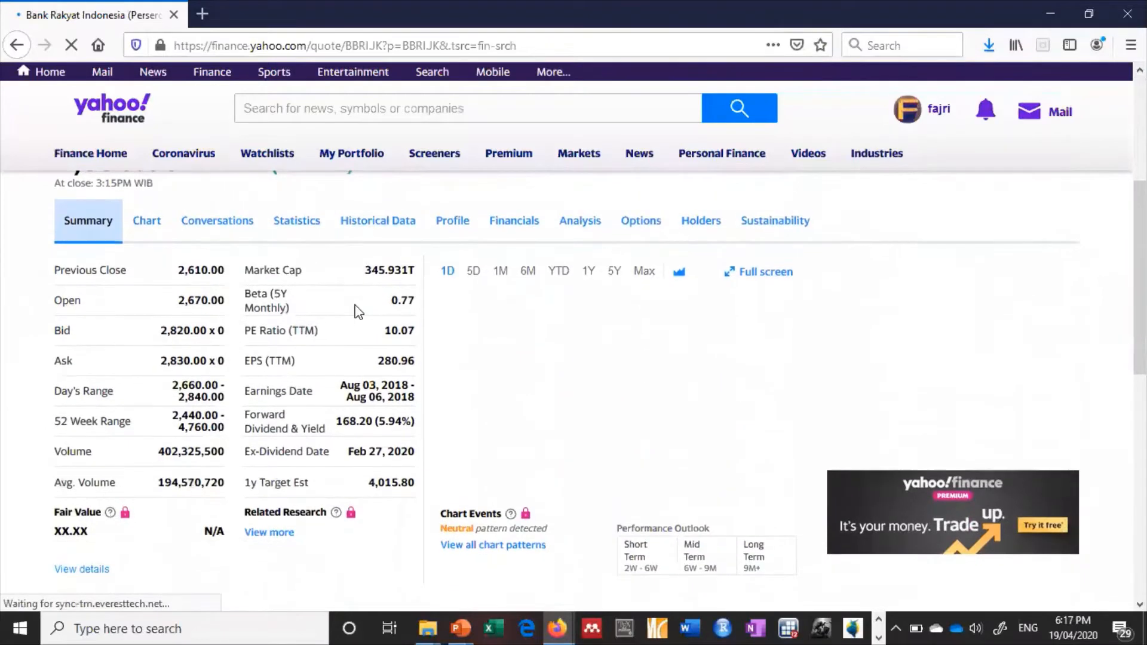
pyautogui.scroll(1, 357, 311)
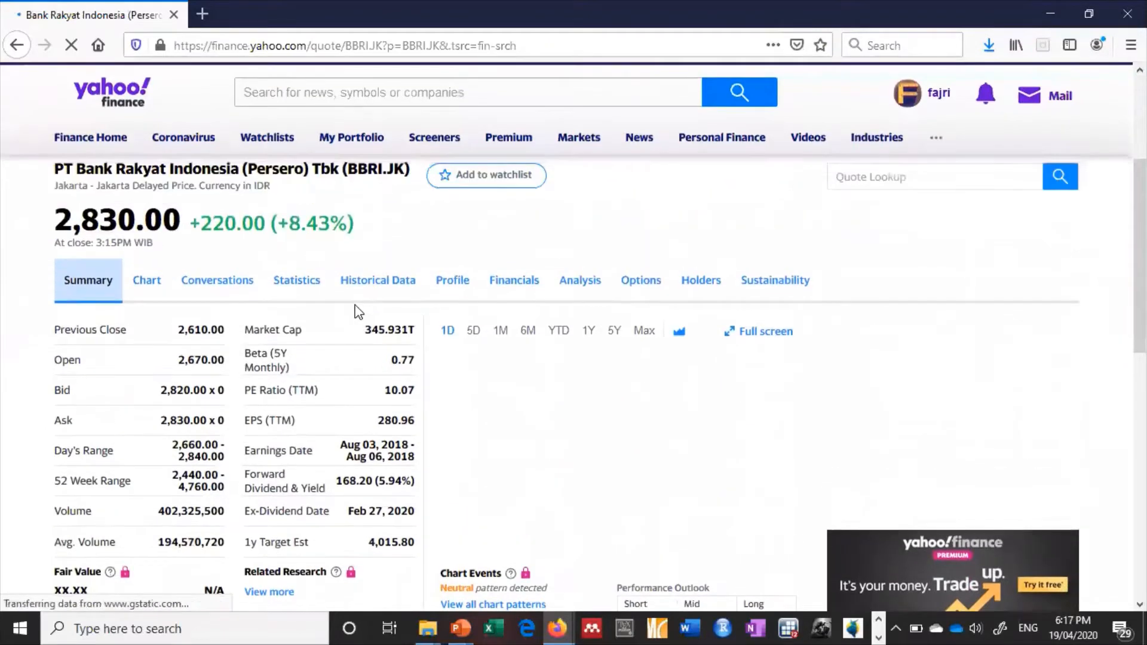
pyautogui.click(139, 292)
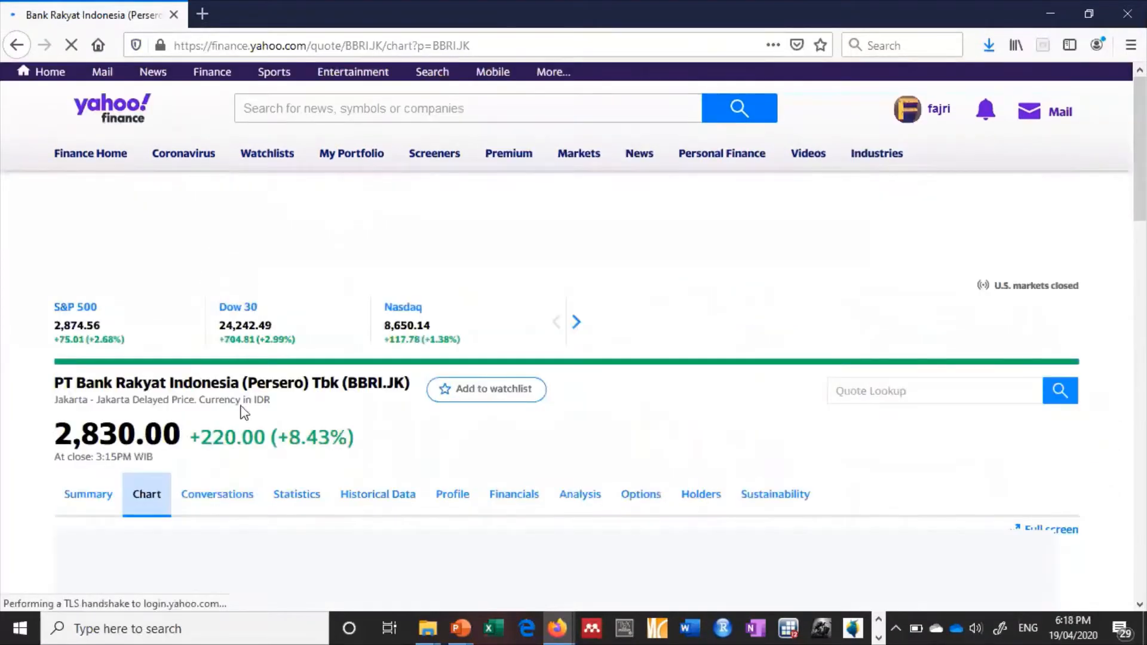
pyautogui.scroll(-3, 253, 499)
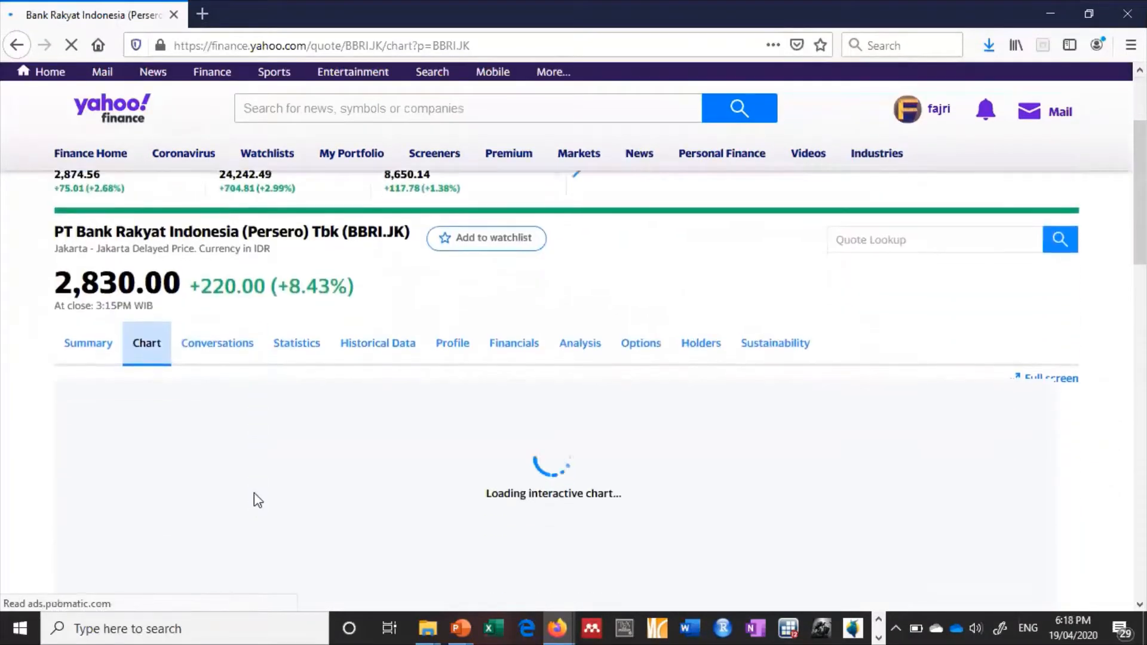
pyautogui.scroll(-1, 253, 499)
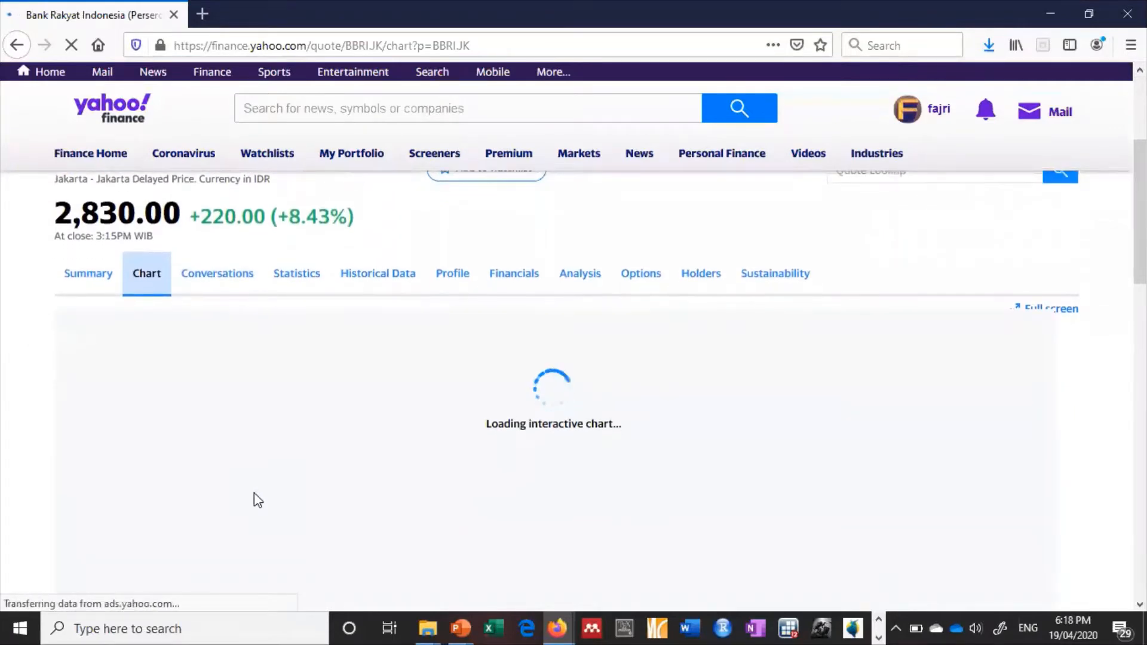
pyautogui.scroll(-2, 258, 500)
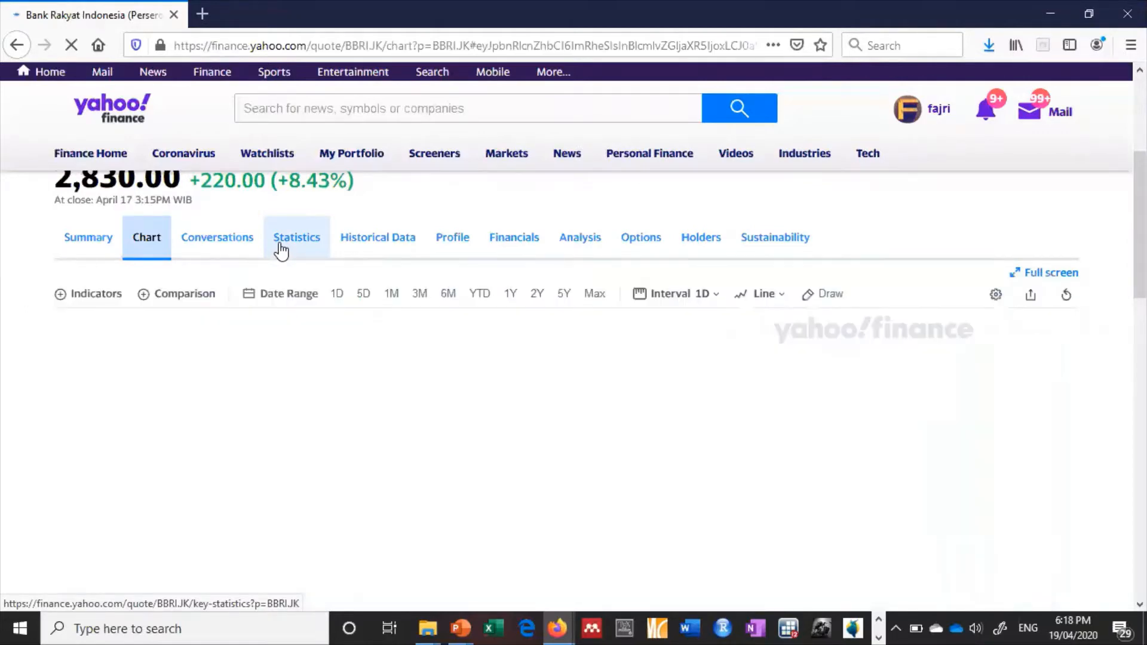
# - Open the statistics for BBRI.JK and examine the Valuation Measures table
pyautogui.click(281, 250)
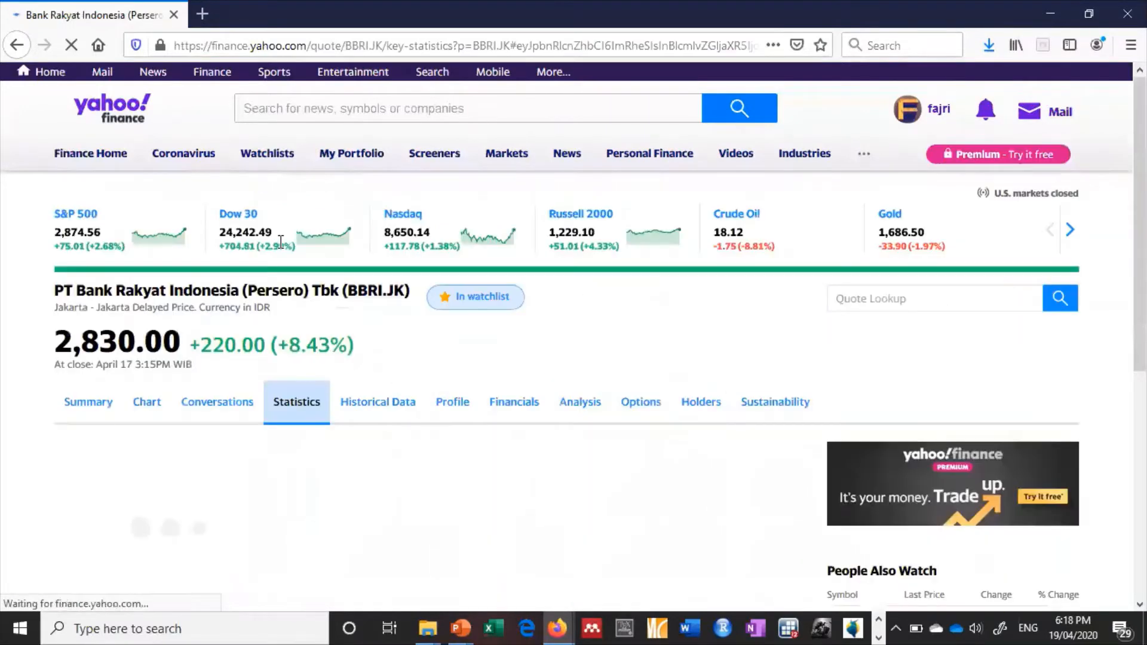
pyautogui.scroll(-2, 300, 436)
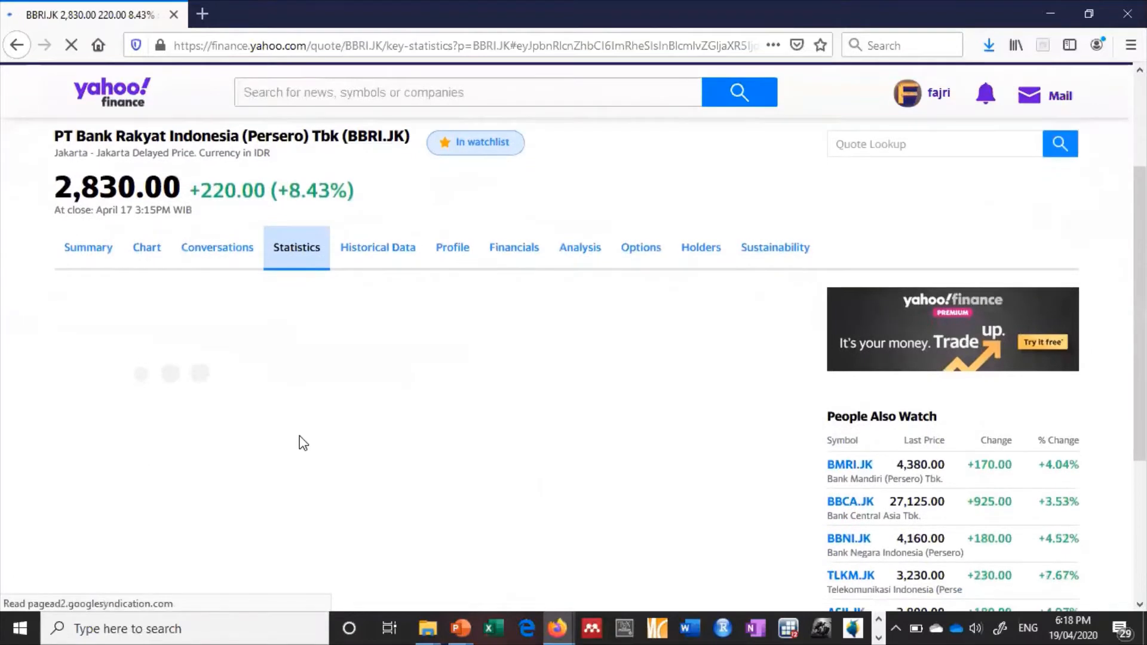
pyautogui.scroll(-1, 300, 436)
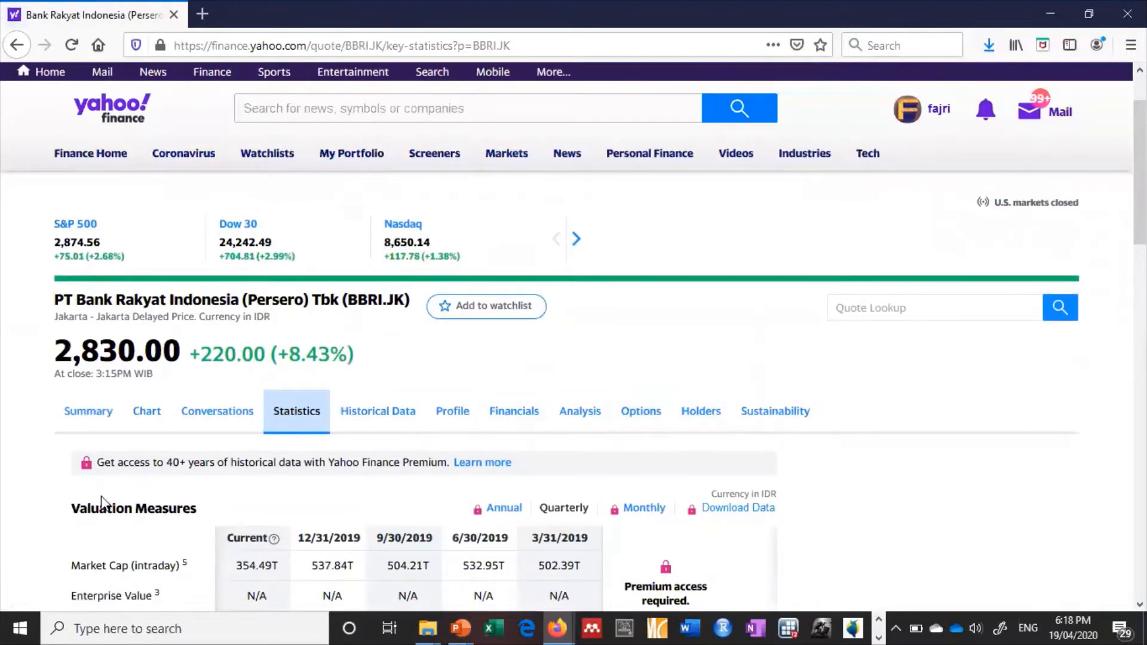
pyautogui.scroll(-4, 58, 532)
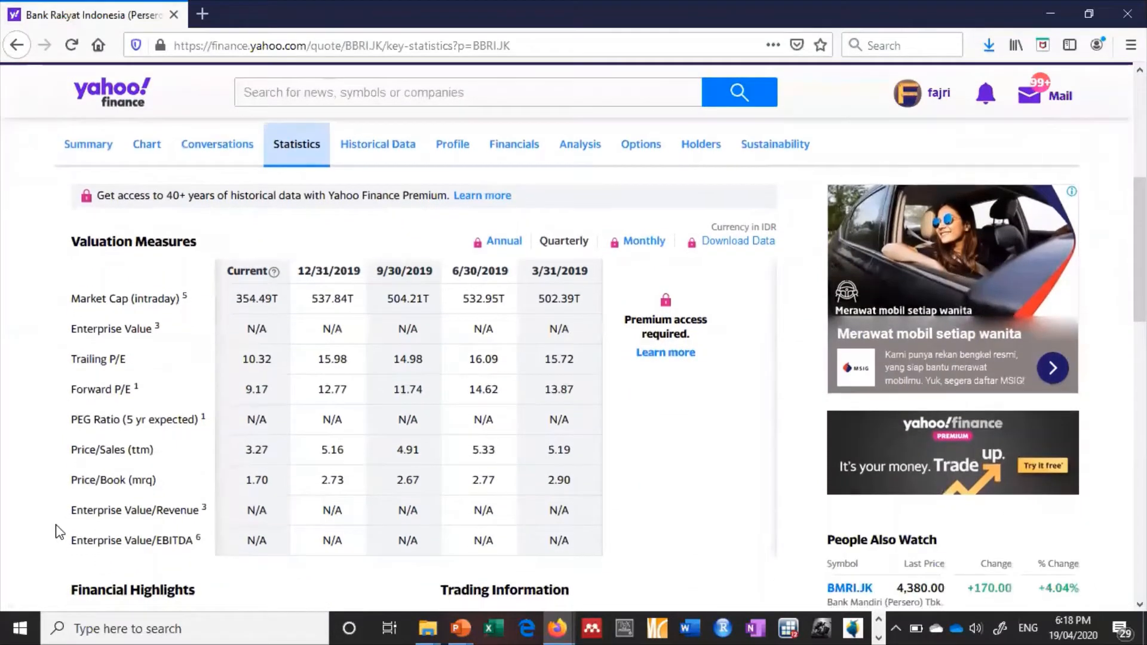
pyautogui.scroll(1, 58, 532)
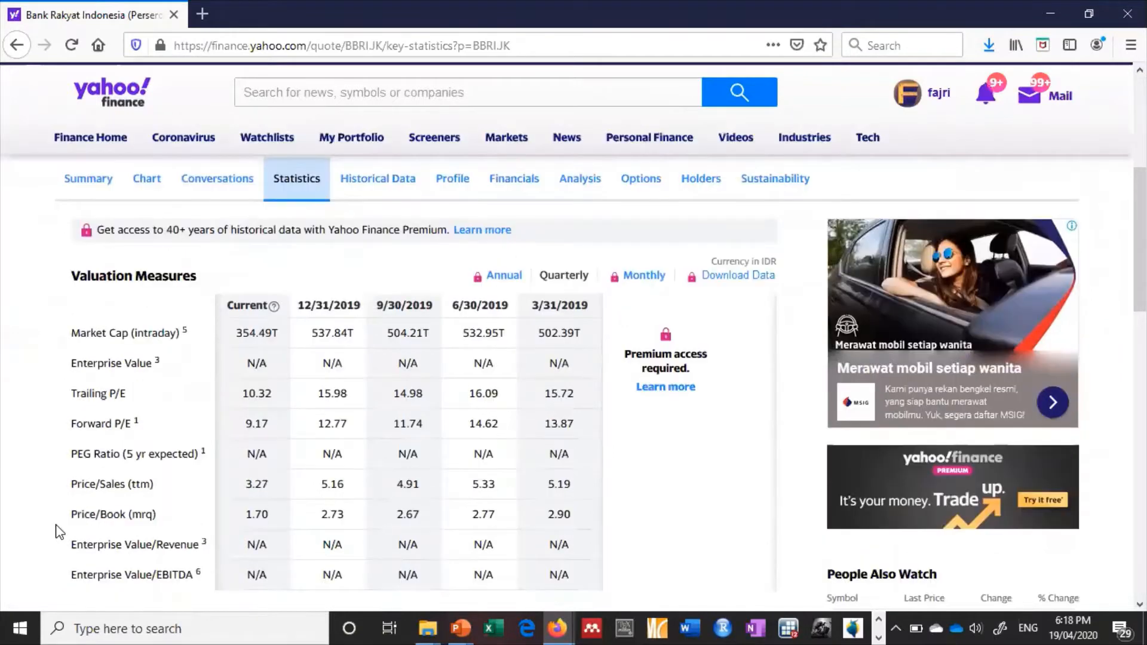
# - Open the historical data for BBRI.JK and check which frequency options the price table offers
pyautogui.scroll(2, 370, 291)
pyautogui.click(391, 268)
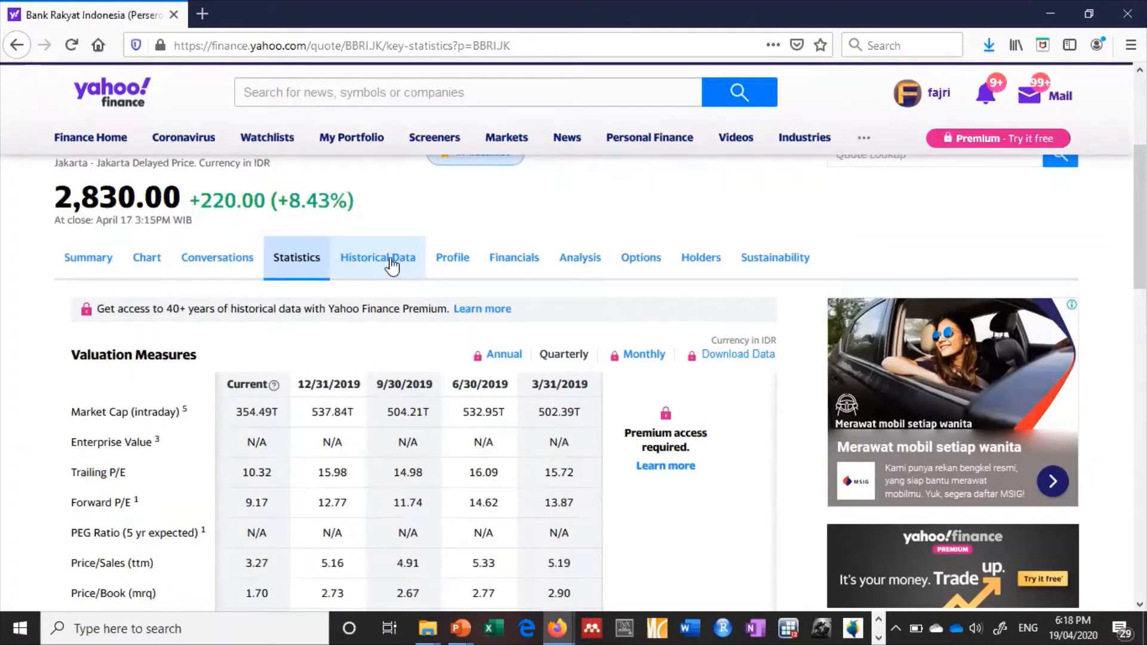
pyautogui.click(393, 263)
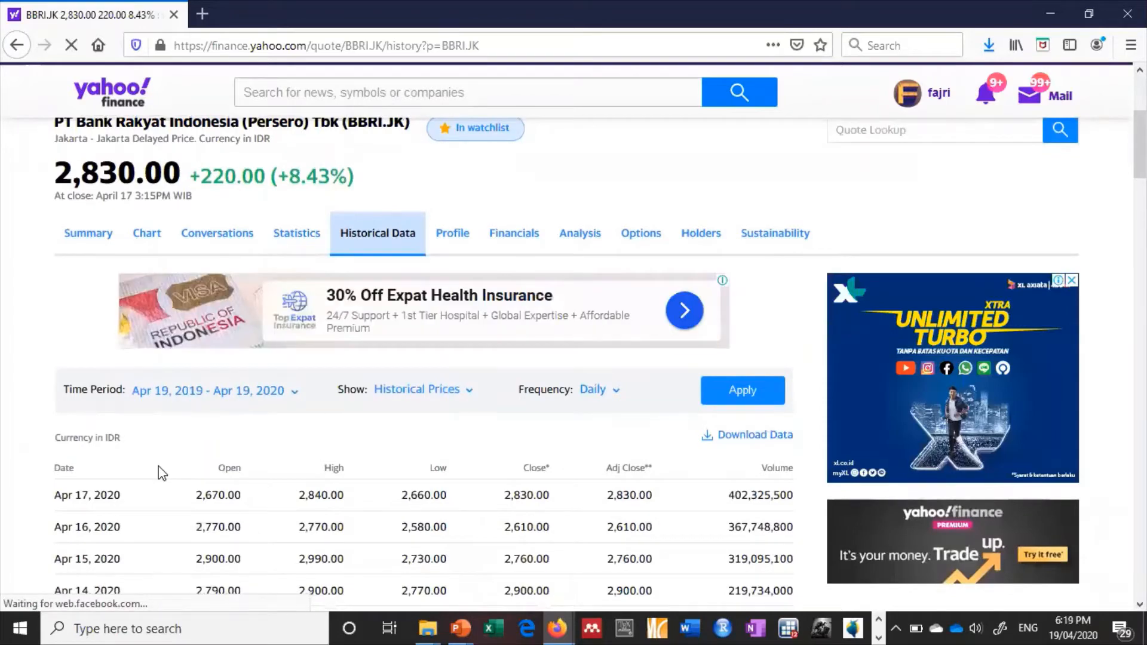
pyautogui.scroll(-1, 163, 473)
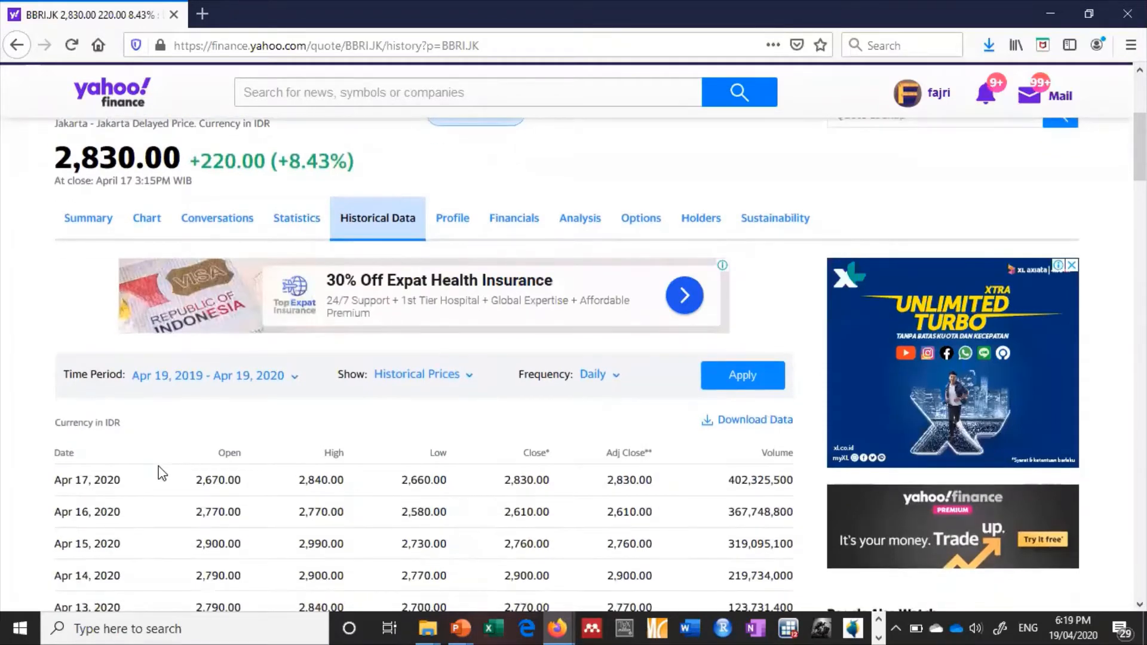
pyautogui.scroll(-1, 162, 473)
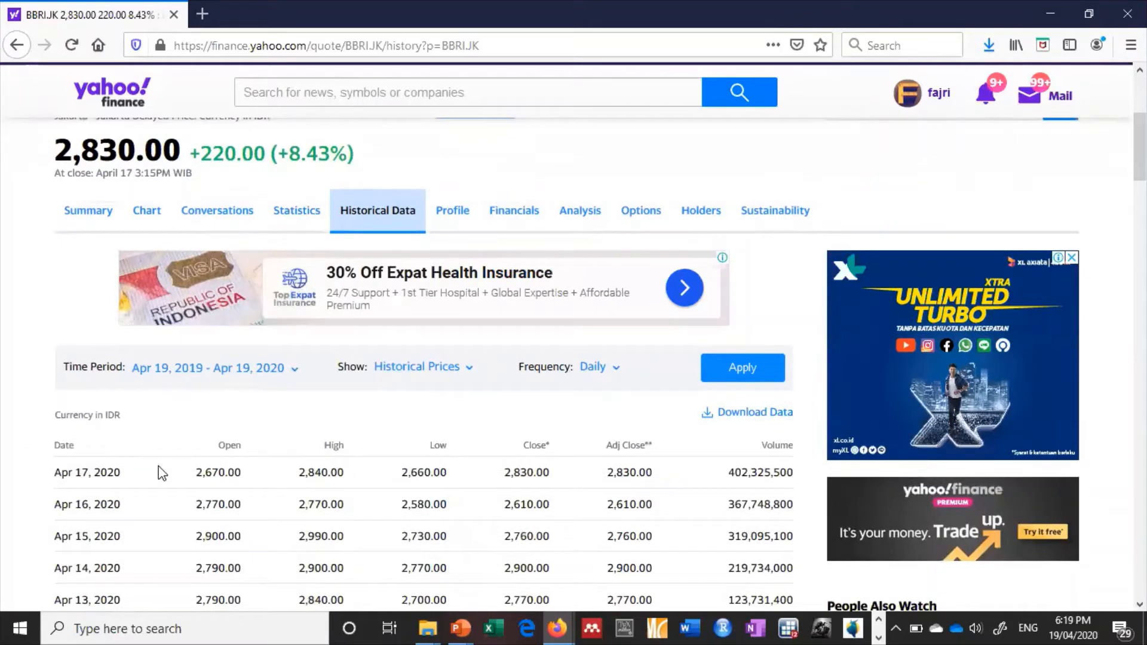
pyautogui.scroll(-2, 162, 473)
pyautogui.scroll(-1, 539, 257)
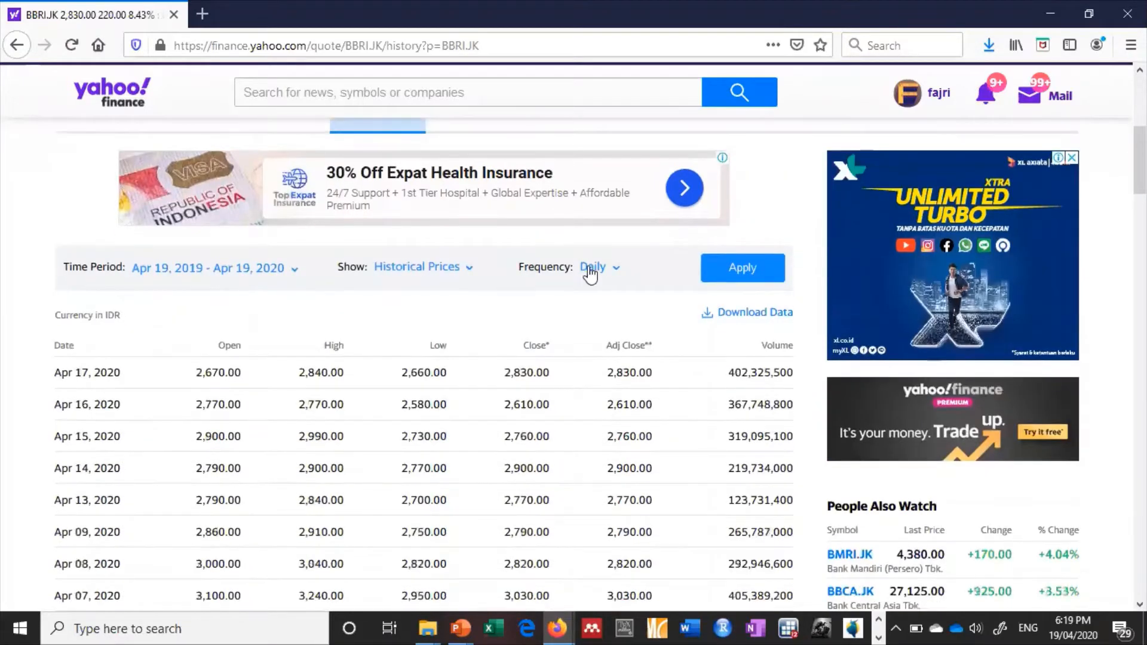
pyautogui.click(609, 271)
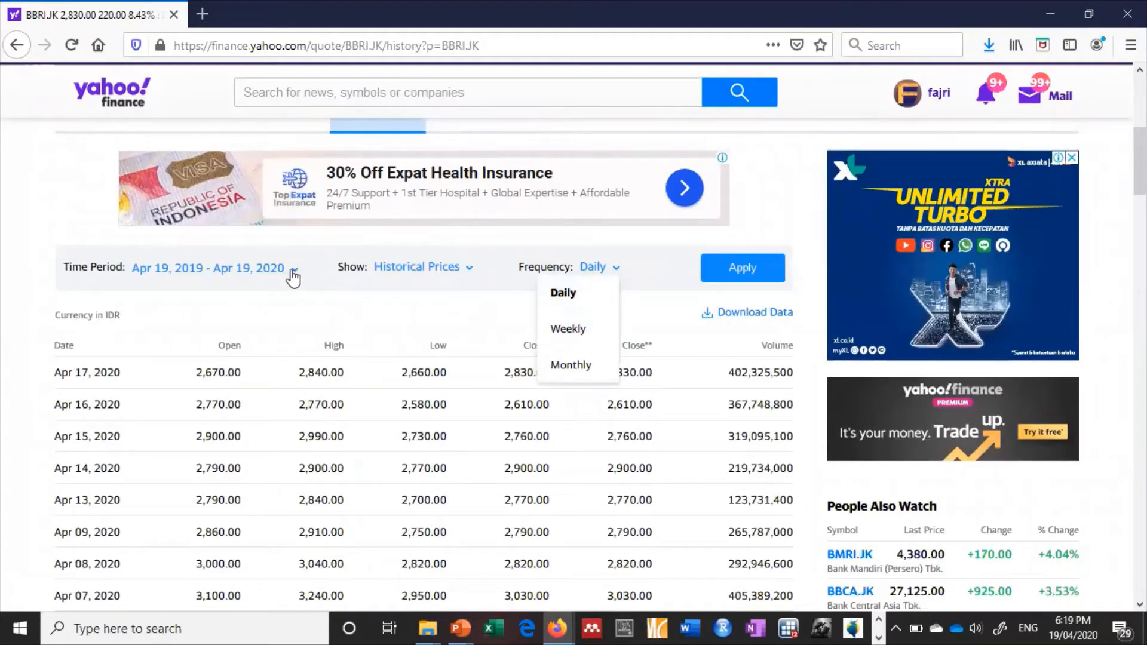
# - Set the start date of the historical data's time period to 01/01/2019
pyautogui.click(293, 272)
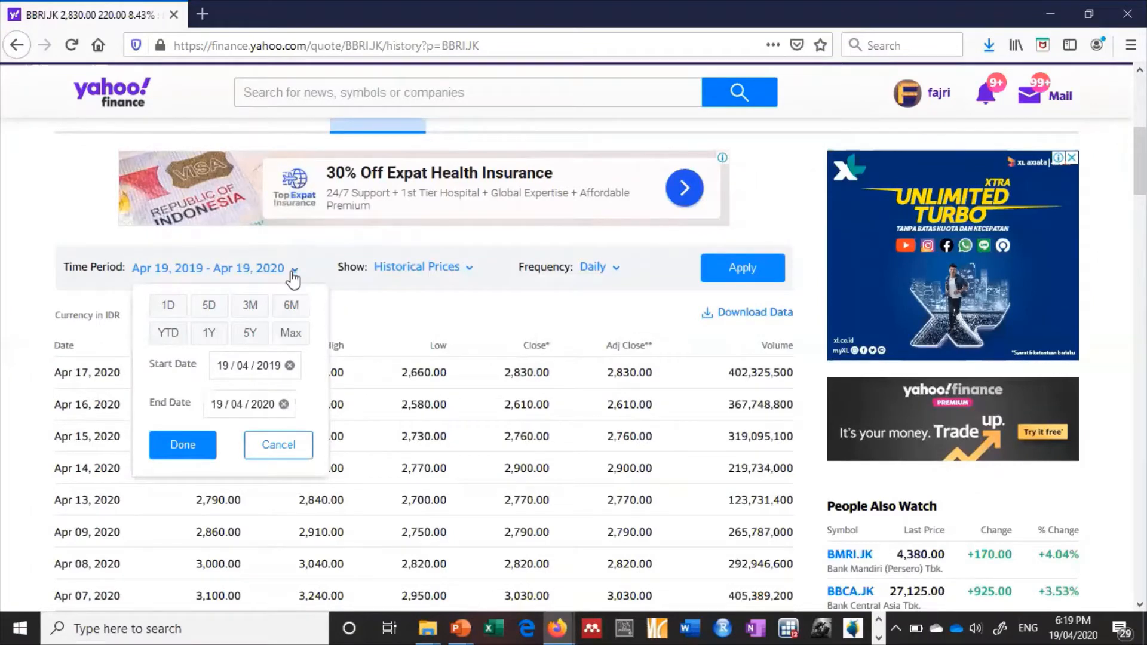
pyautogui.click(222, 369)
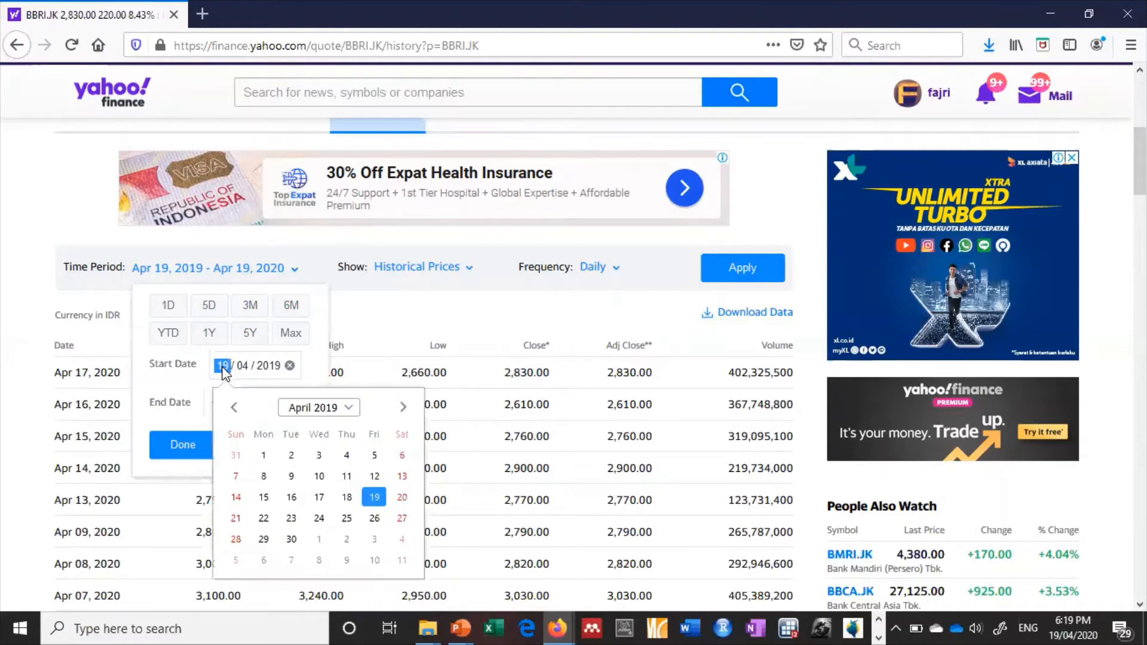
pyautogui.click(233, 408)
pyautogui.click(233, 408)
pyautogui.click(234, 408)
pyautogui.click(233, 407)
pyautogui.click(234, 408)
pyautogui.click(234, 408)
pyautogui.click(233, 407)
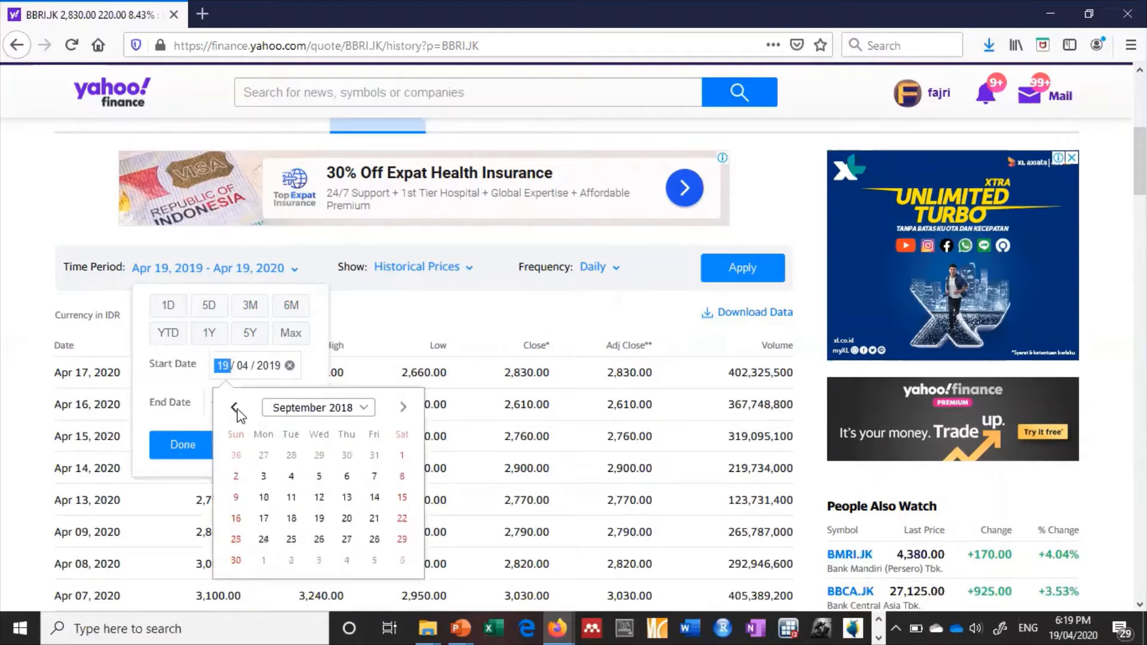
pyautogui.click(403, 408)
pyautogui.click(403, 407)
pyautogui.click(403, 408)
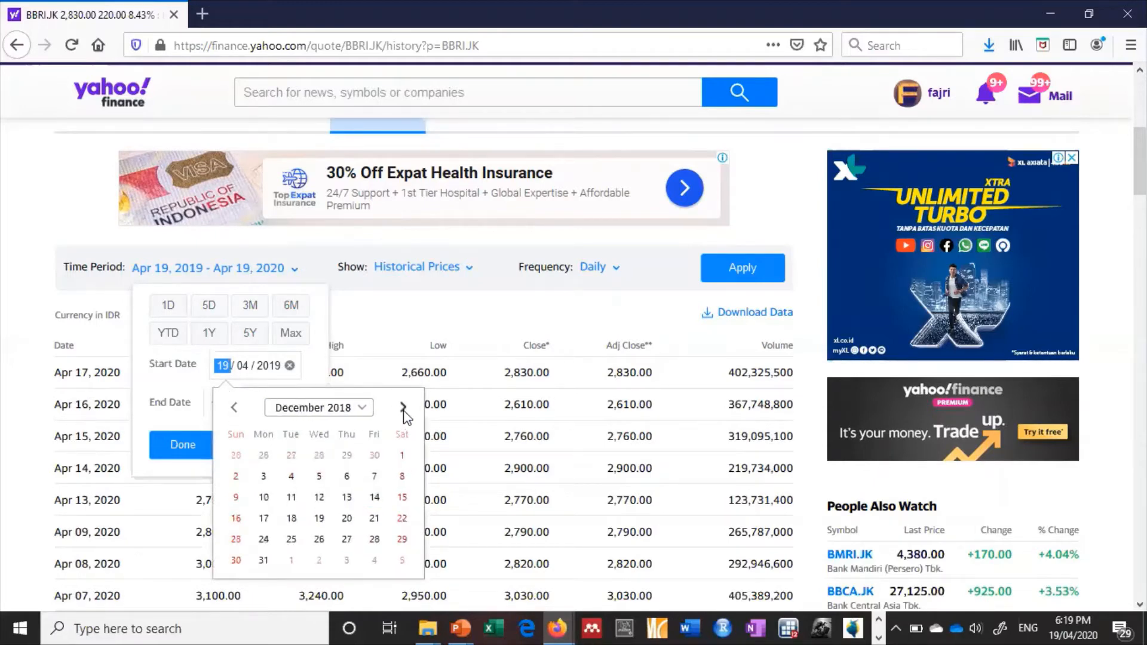
pyautogui.click(403, 408)
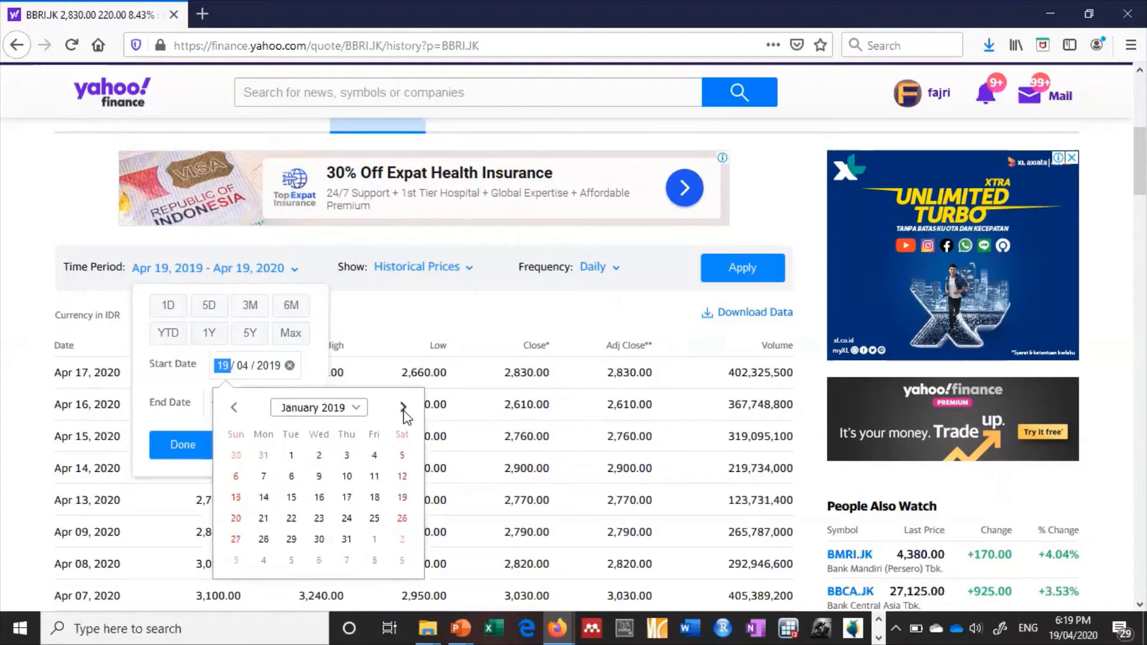
pyautogui.click(291, 456)
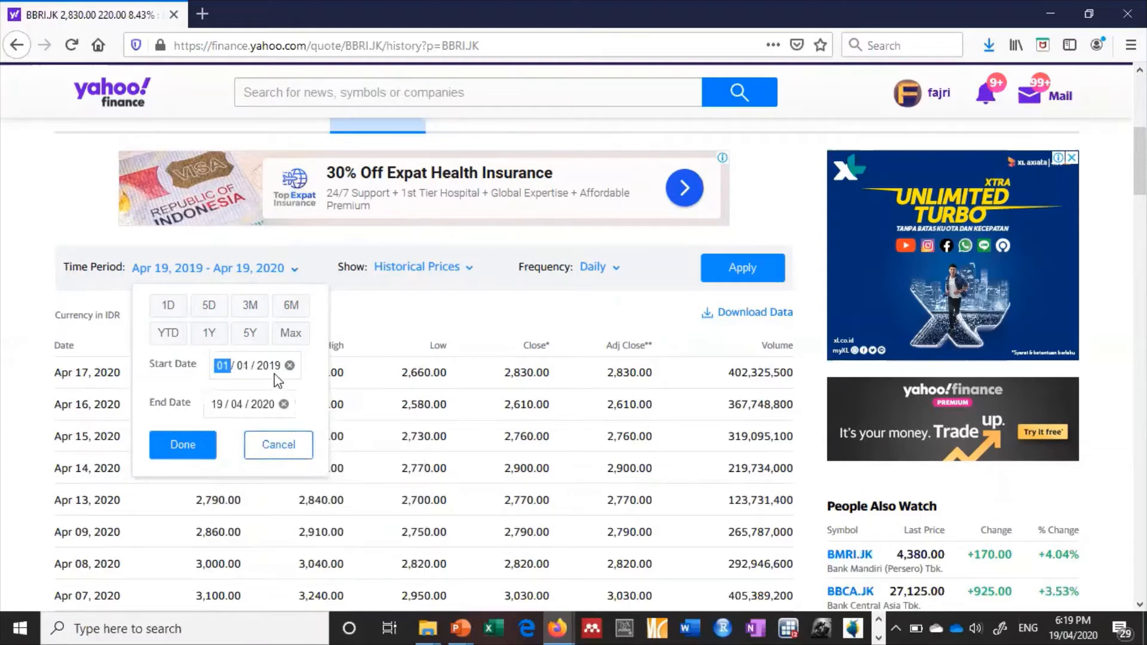
# - Set the end date of the time period to 31/12/2019 and confirm the date range
pyautogui.click(219, 407)
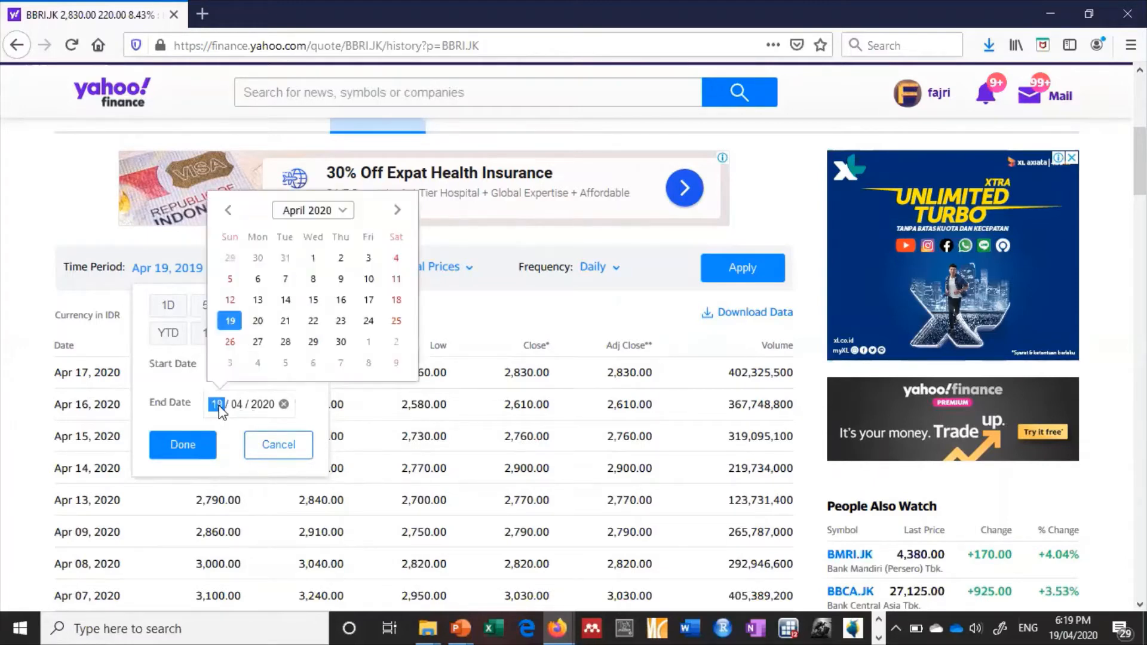
pyautogui.click(398, 210)
pyautogui.click(397, 210)
pyautogui.click(398, 211)
pyautogui.click(398, 210)
pyautogui.click(397, 211)
pyautogui.click(397, 210)
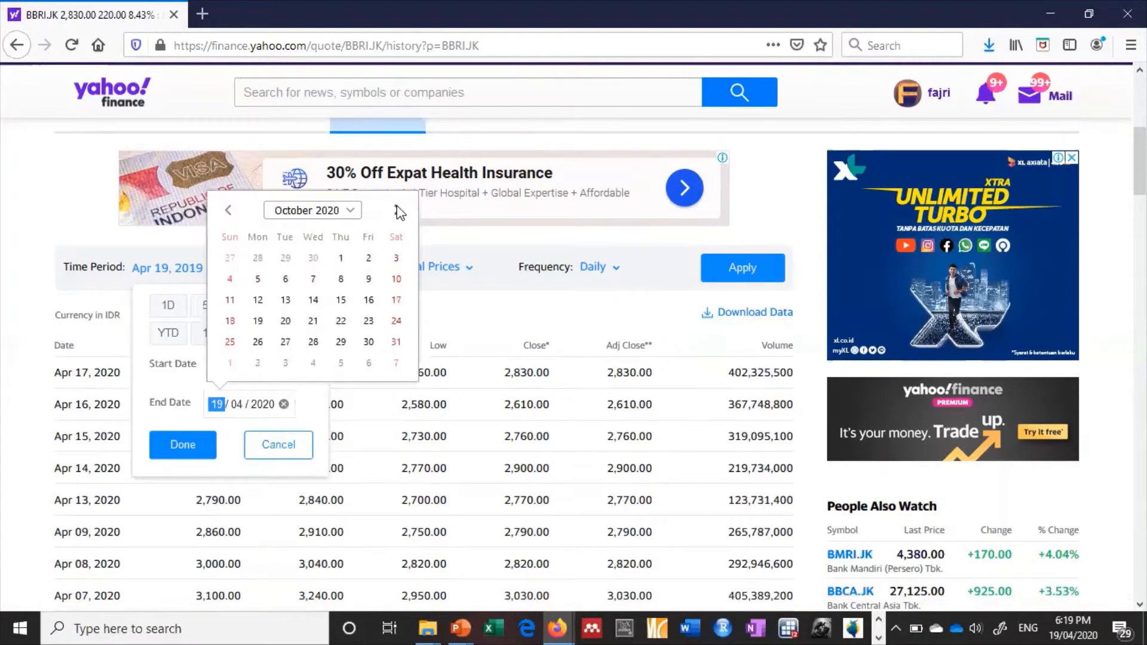
pyautogui.click(229, 210)
pyautogui.click(229, 211)
pyautogui.click(229, 210)
pyautogui.click(229, 210)
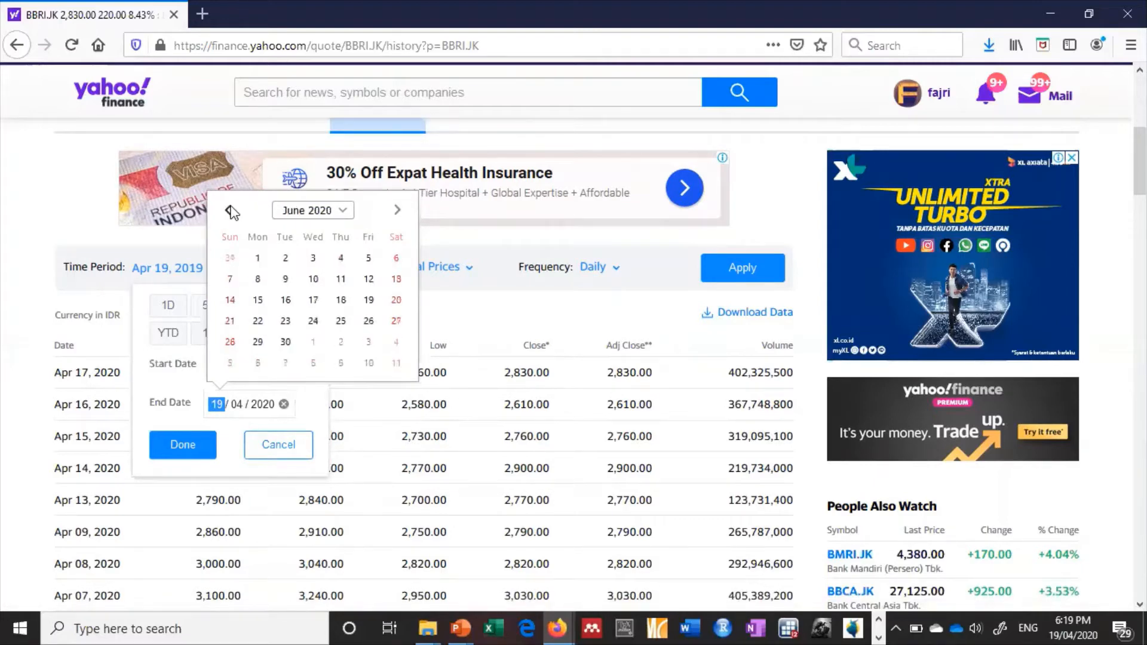
pyautogui.click(230, 210)
pyautogui.click(229, 210)
pyautogui.click(230, 211)
pyautogui.click(230, 211)
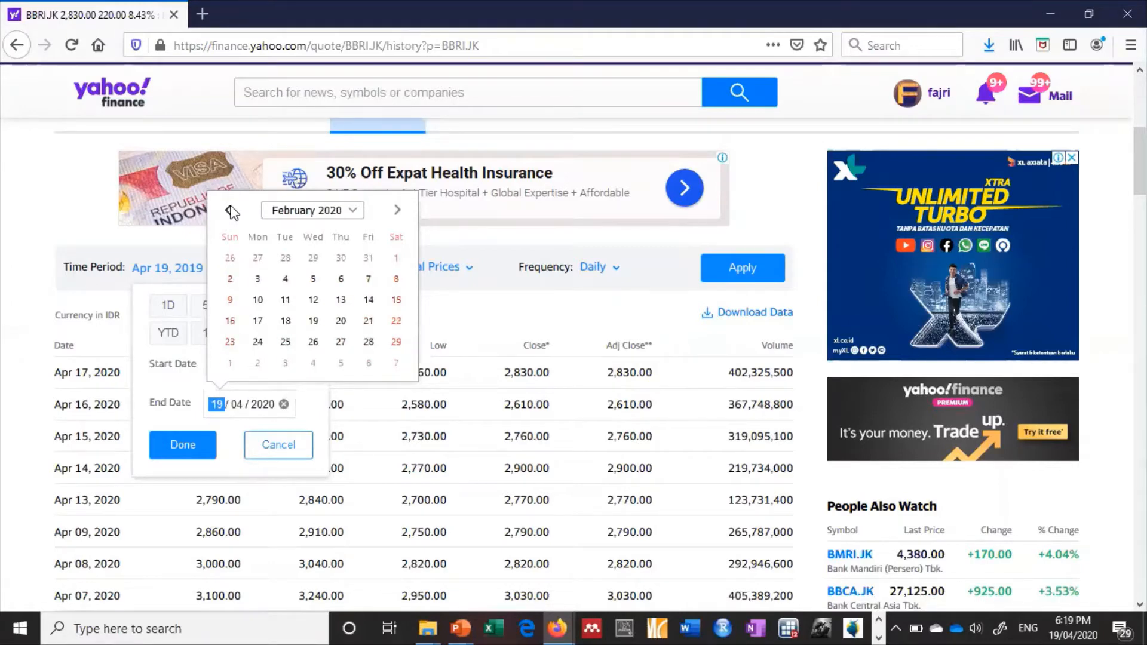
pyautogui.click(229, 210)
pyautogui.click(229, 210)
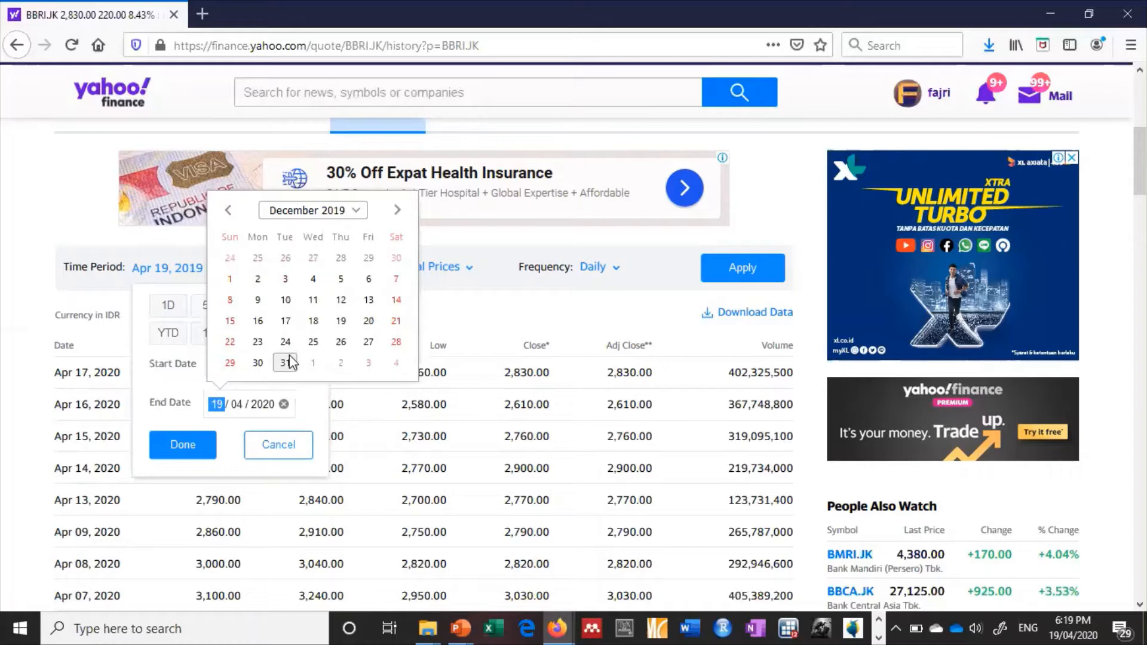
pyautogui.click(287, 362)
pyautogui.click(192, 447)
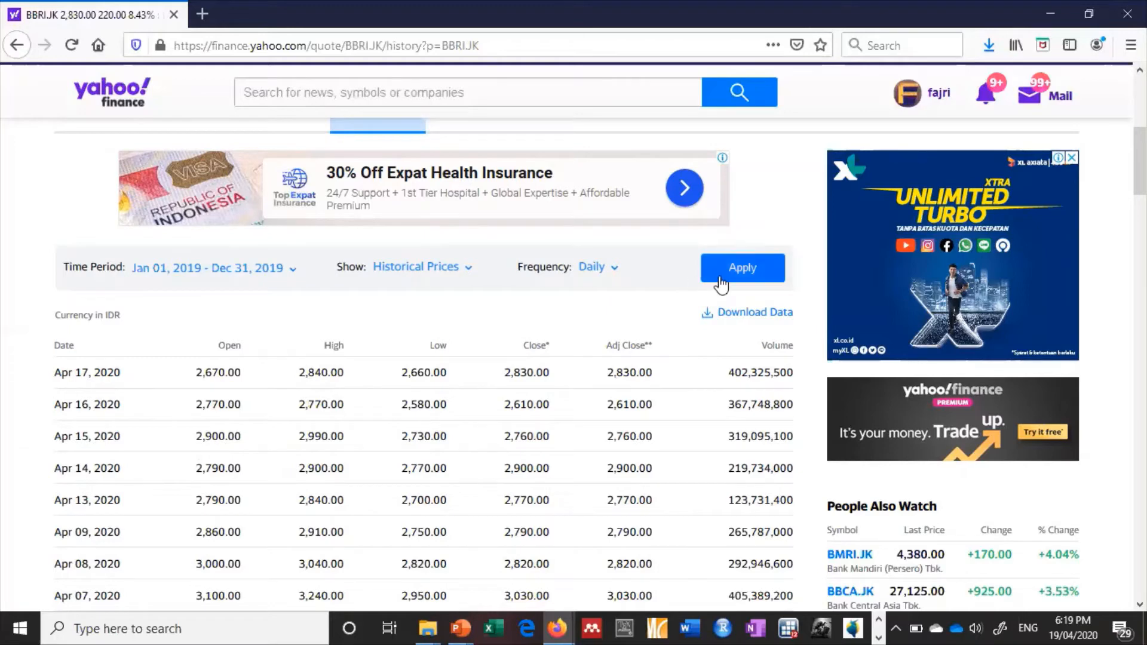
# - Download the BBRI.JK historical prices, save the CSV file and open the downloaded file in Excel
pyautogui.scroll(-3, 721, 285)
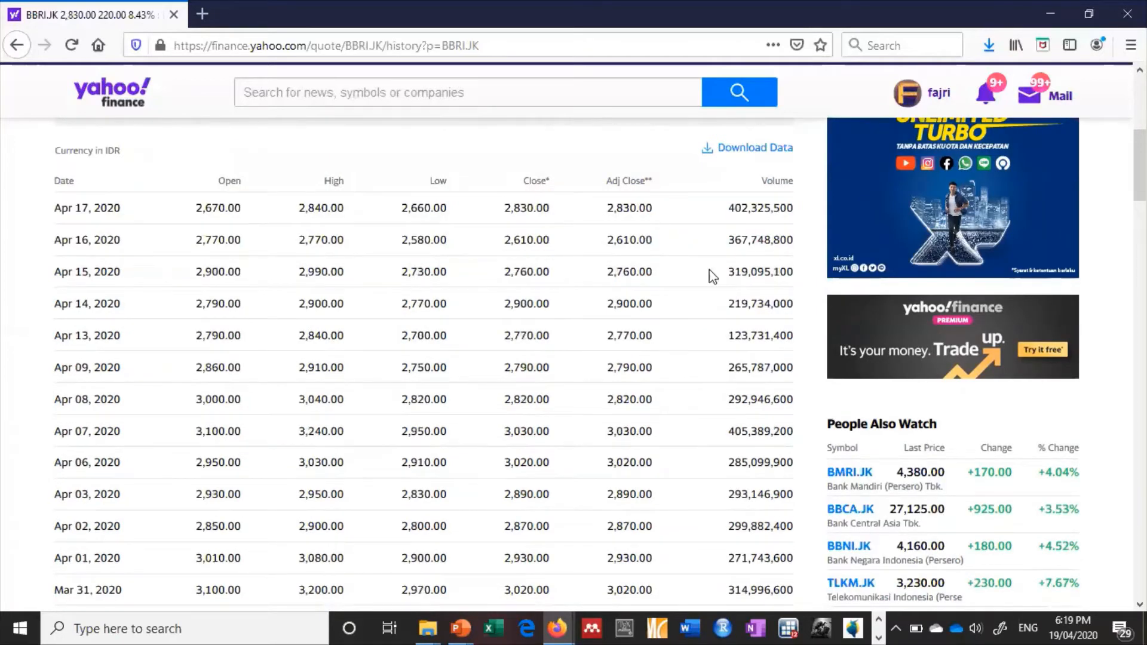
pyautogui.scroll(1, 707, 188)
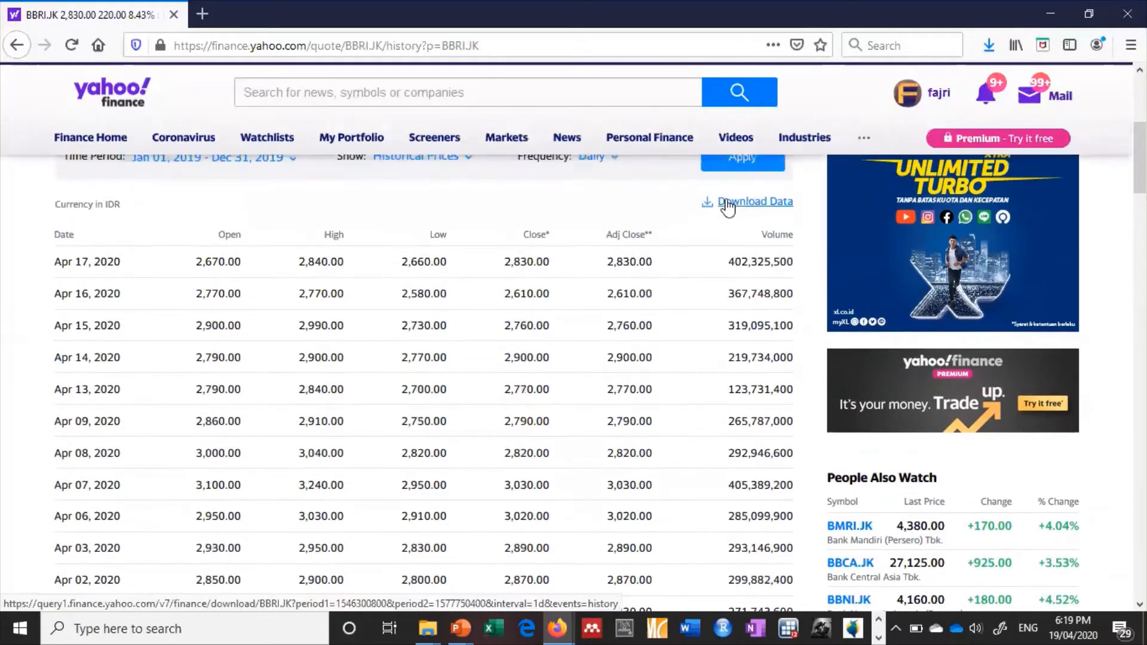
pyautogui.click(728, 206)
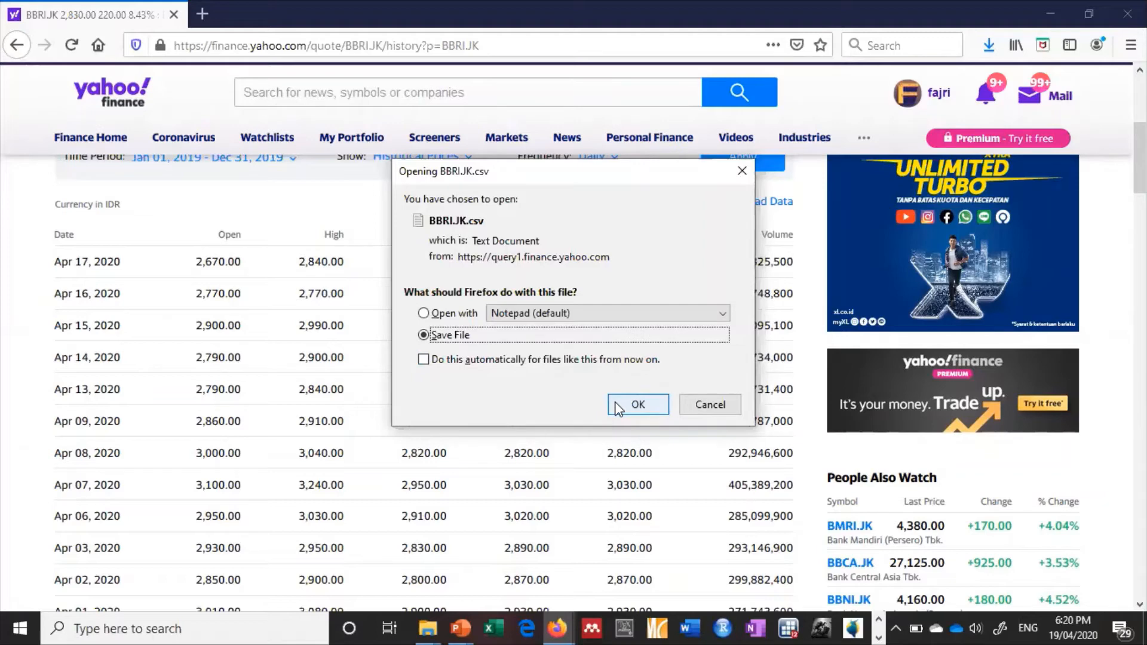
pyautogui.click(637, 405)
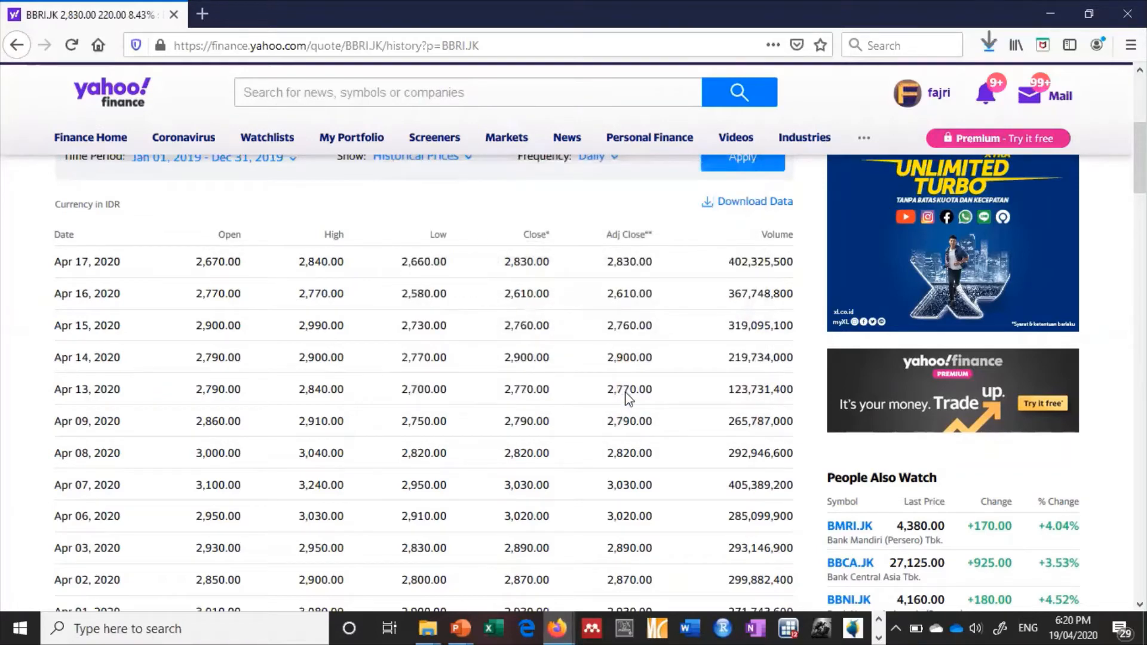
pyautogui.click(990, 45)
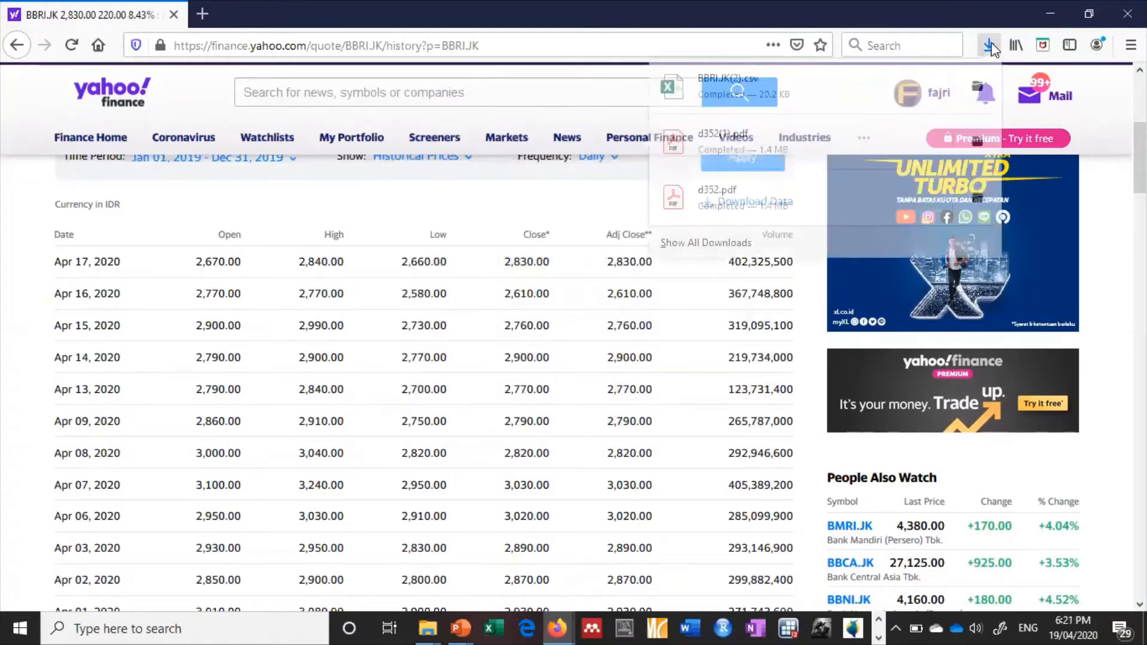
pyautogui.click(904, 95)
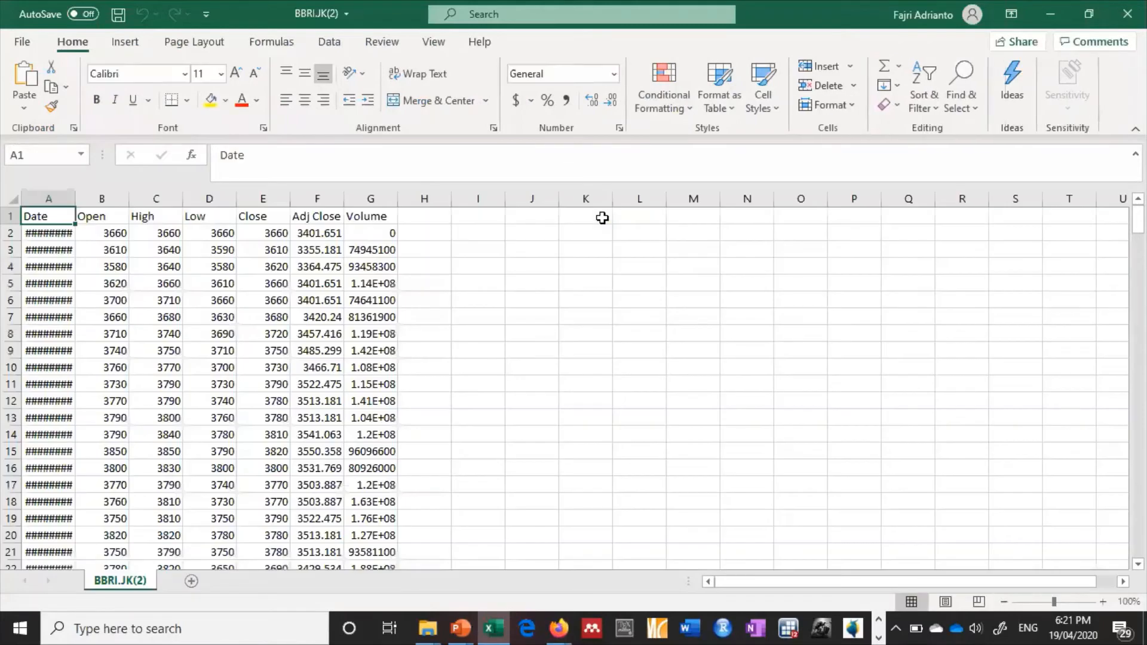
# - Widen the Date column to fit its dates and look through the daily price rows
pyautogui.doubleClick(76, 198)
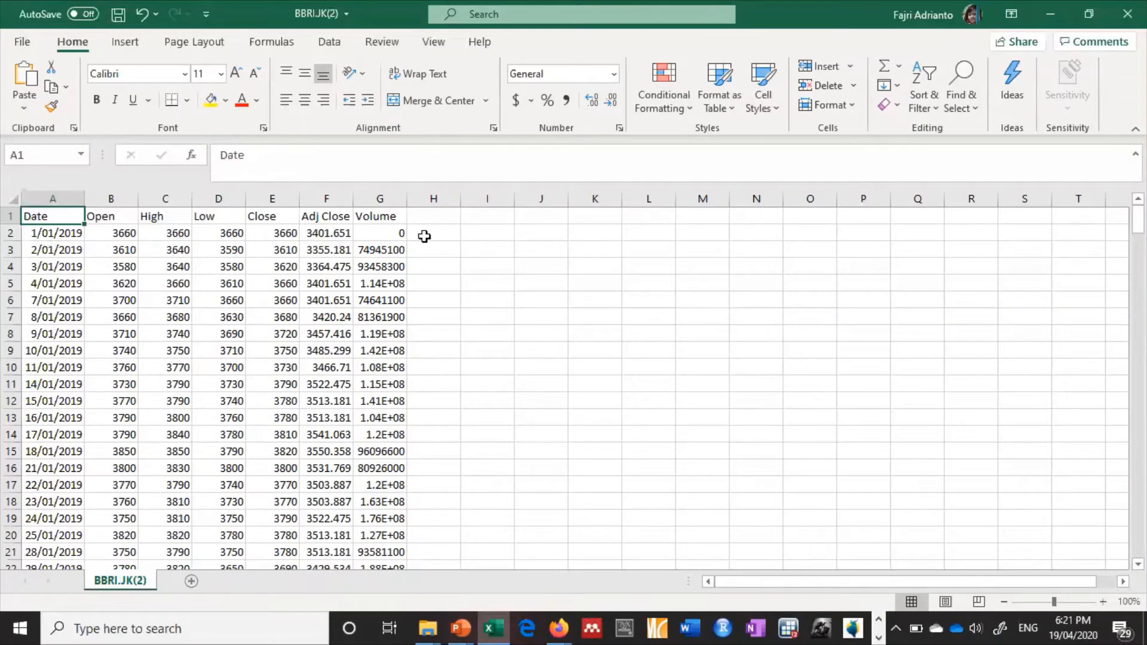
pyautogui.scroll(-5, 382, 410)
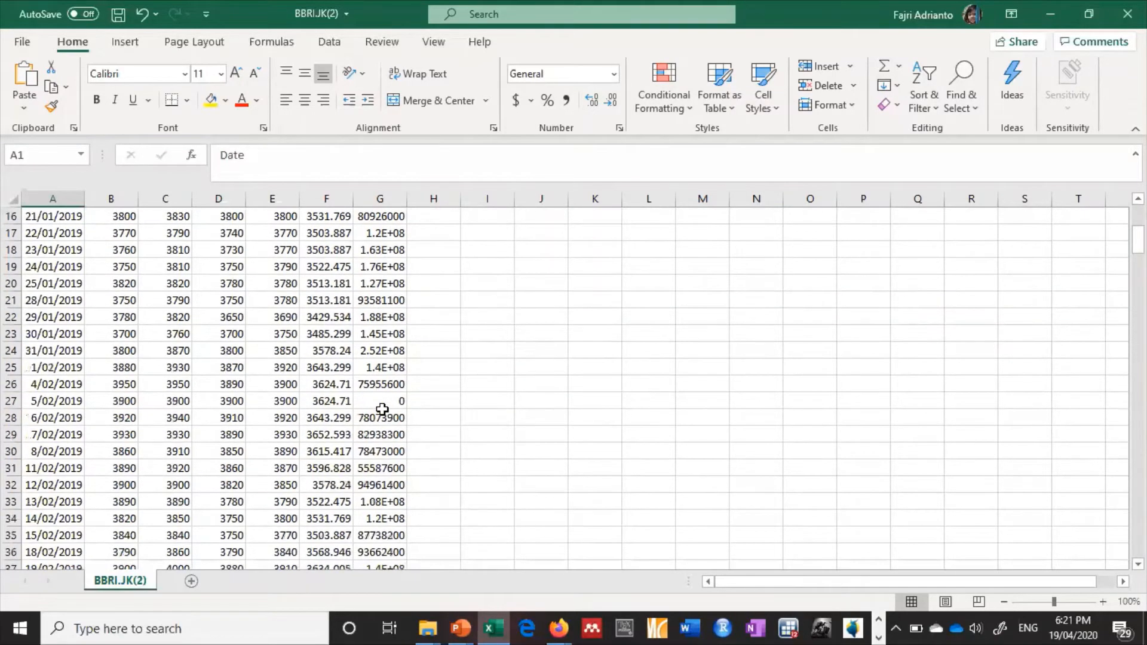
pyautogui.click(289, 419)
pyautogui.scroll(2, 290, 423)
pyautogui.scroll(3, 289, 423)
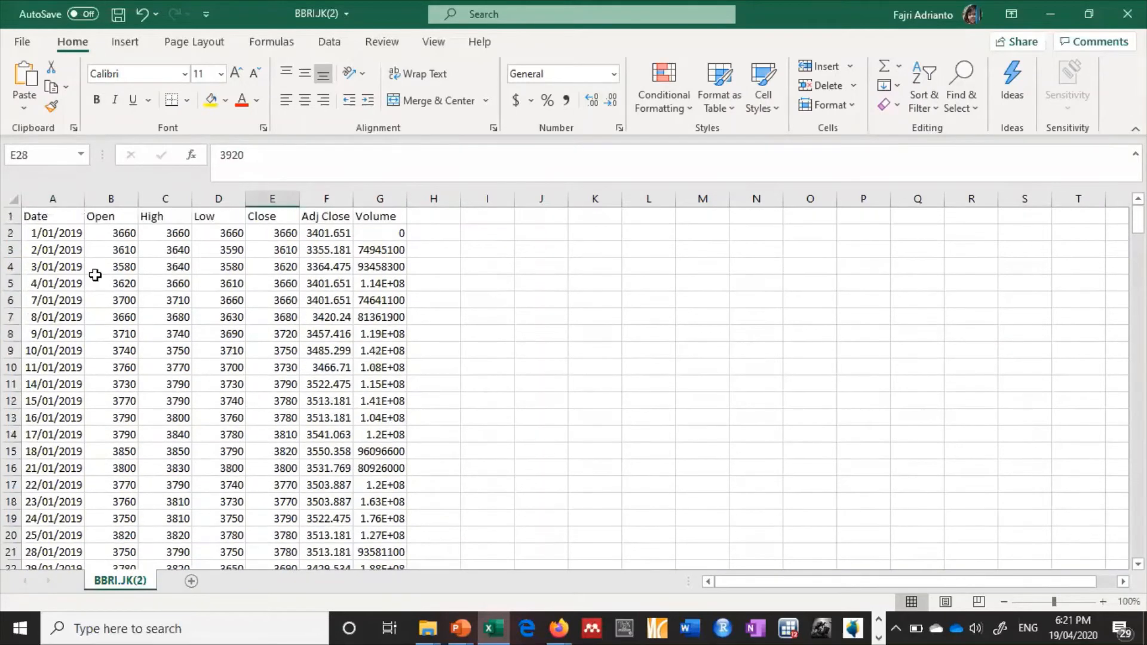
# - Add filters to the header row and sort the table by Volume from smallest to largest
pyautogui.click(13, 219)
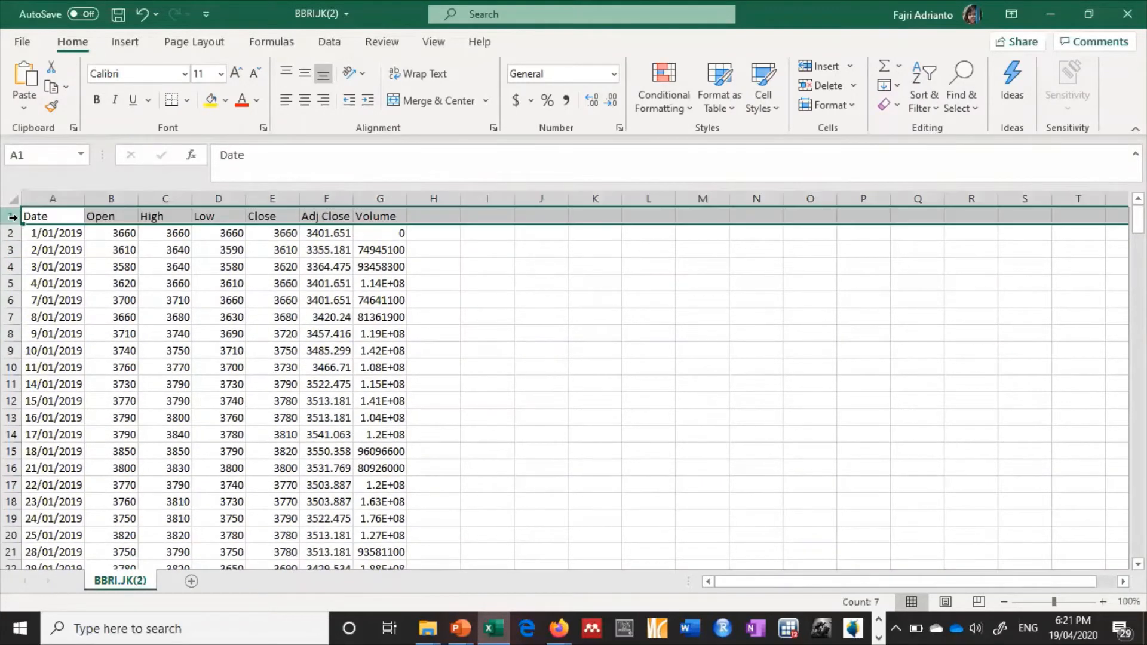
pyautogui.click(320, 38)
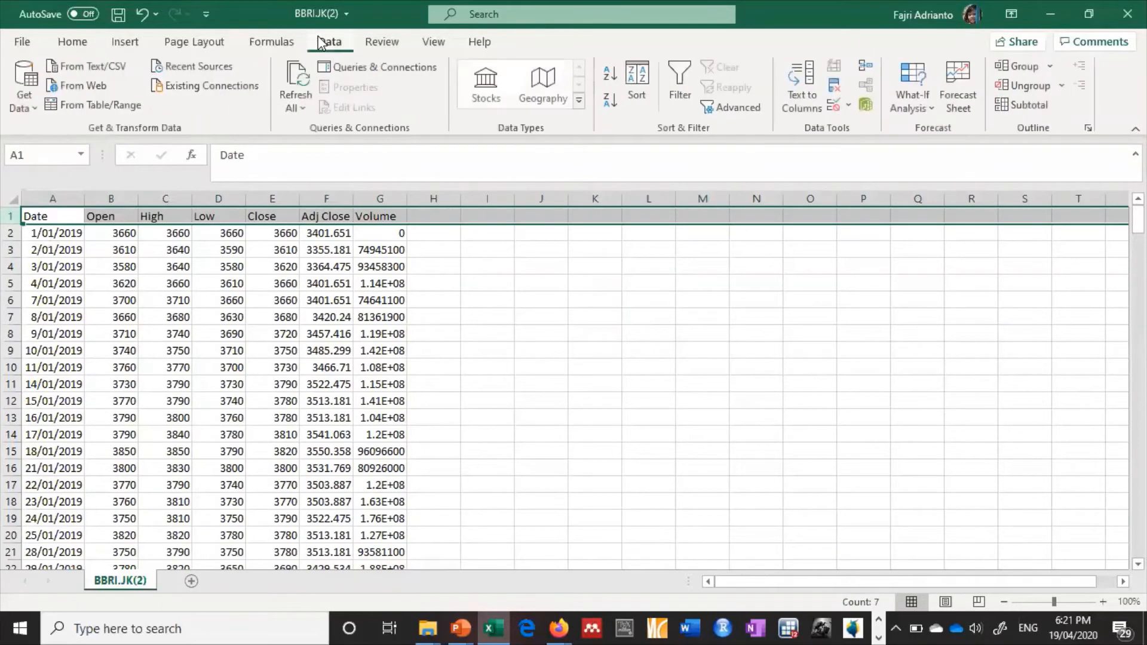
pyautogui.click(685, 78)
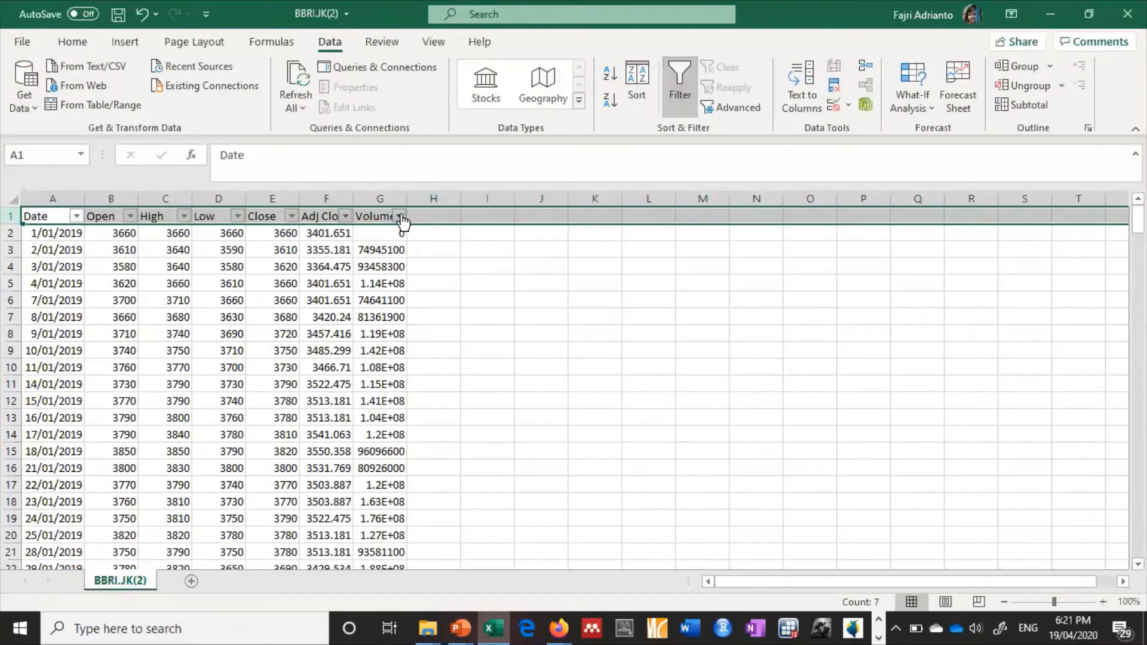
pyautogui.click(400, 217)
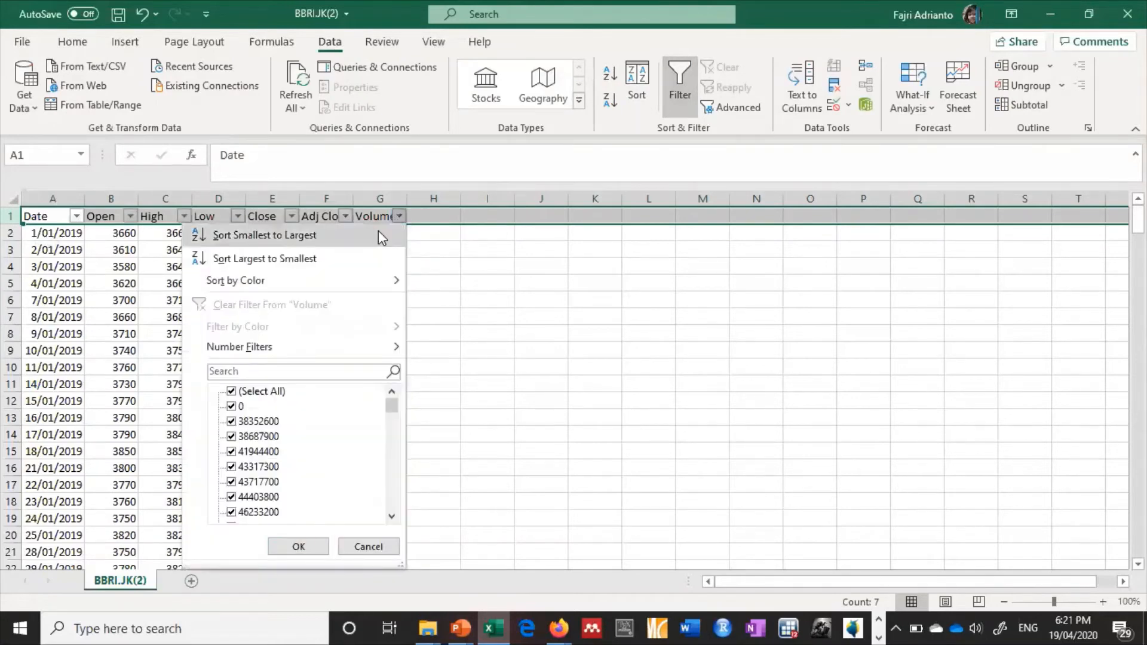
pyautogui.click(378, 231)
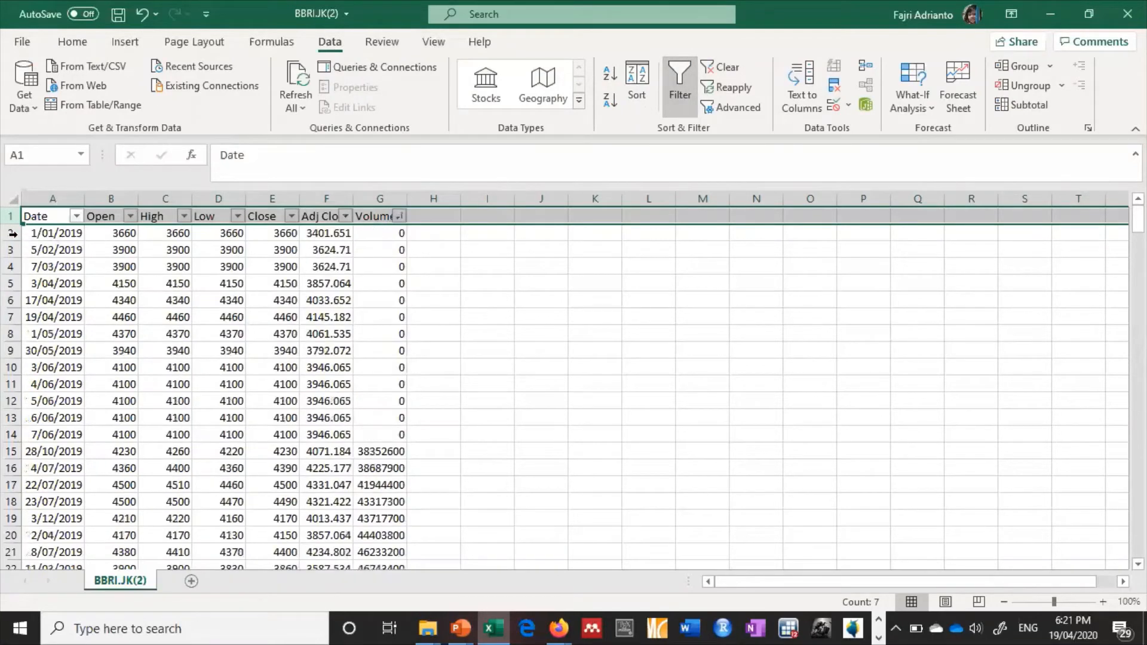
# - Delete rows 2 to 14, the trading days with zero volume
pyautogui.moveTo(12, 232); pyautogui.dragTo(31, 436)
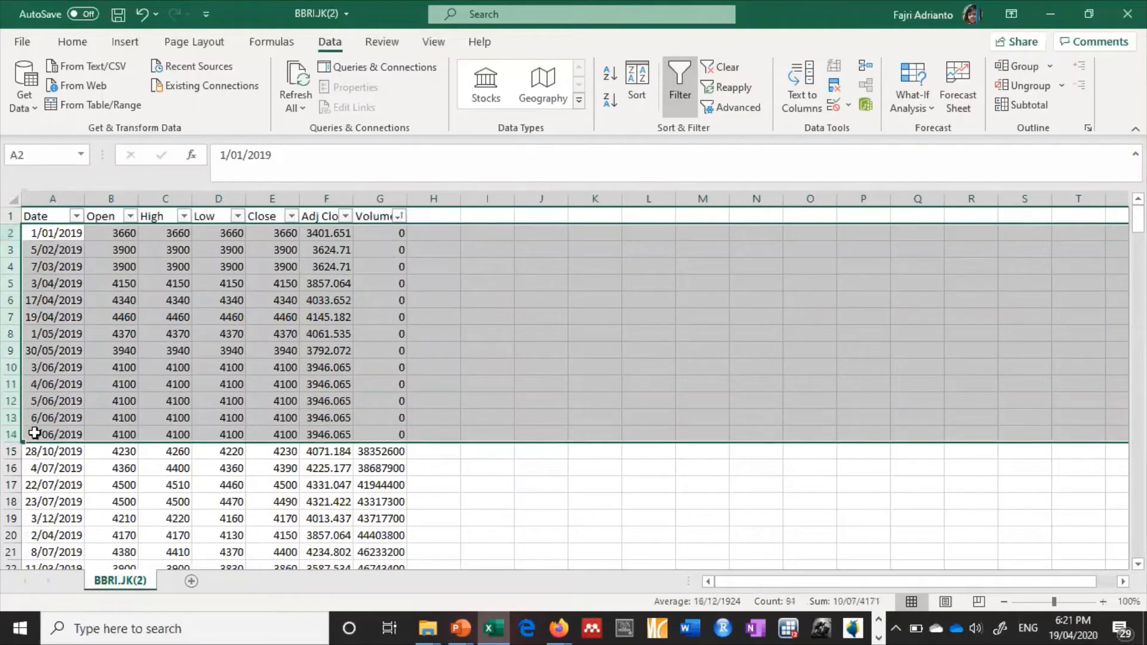
pyautogui.rightClick(78, 384)
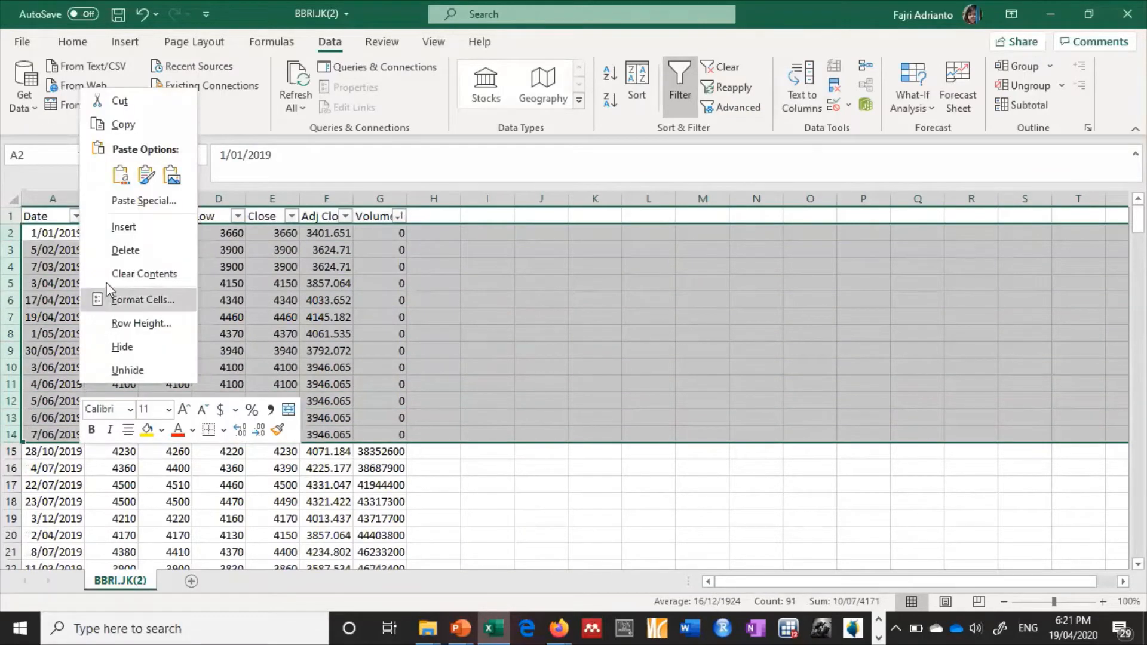
pyautogui.click(119, 250)
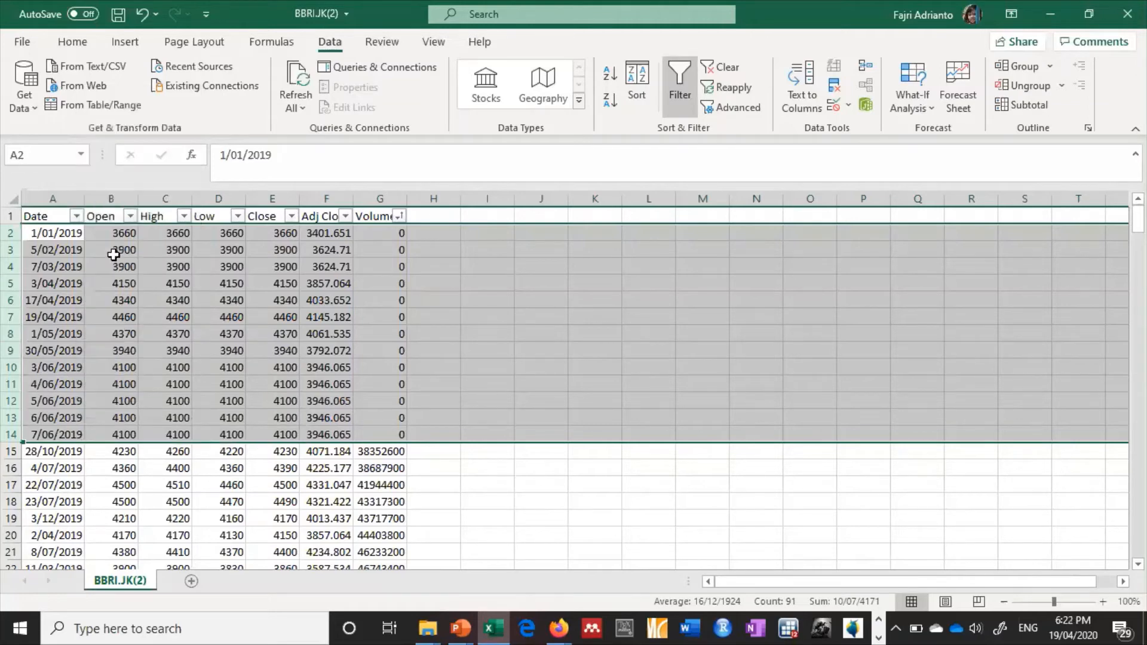
# - Sort the table by Date from oldest to newest and widen the Volume column to fit its numbers
pyautogui.click(77, 216)
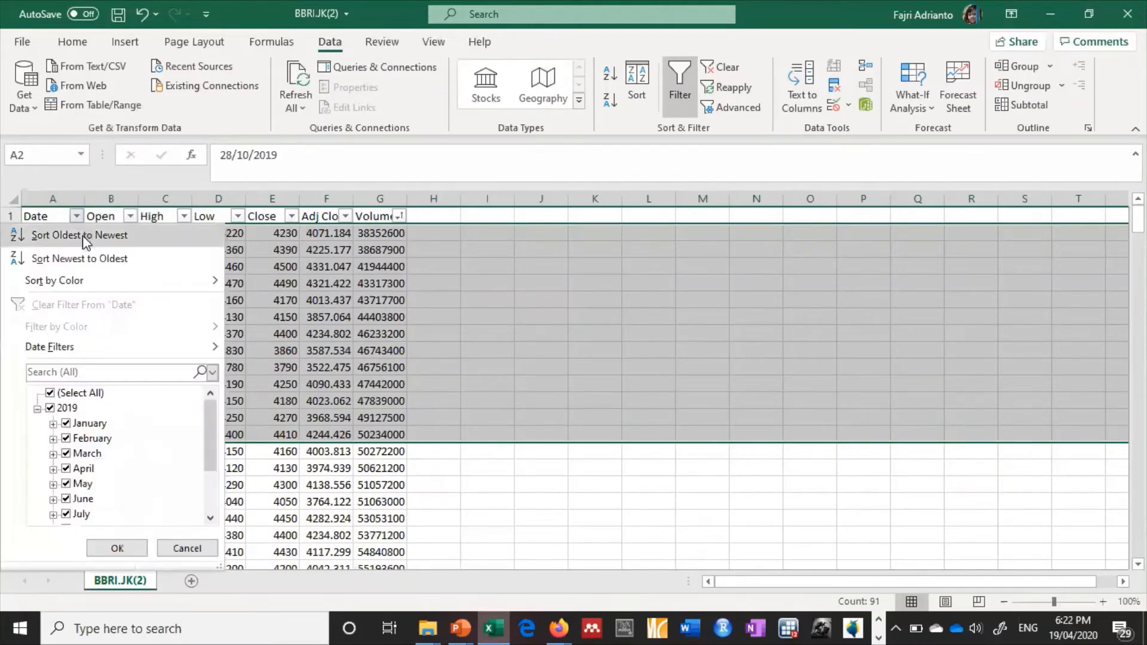
pyautogui.click(83, 235)
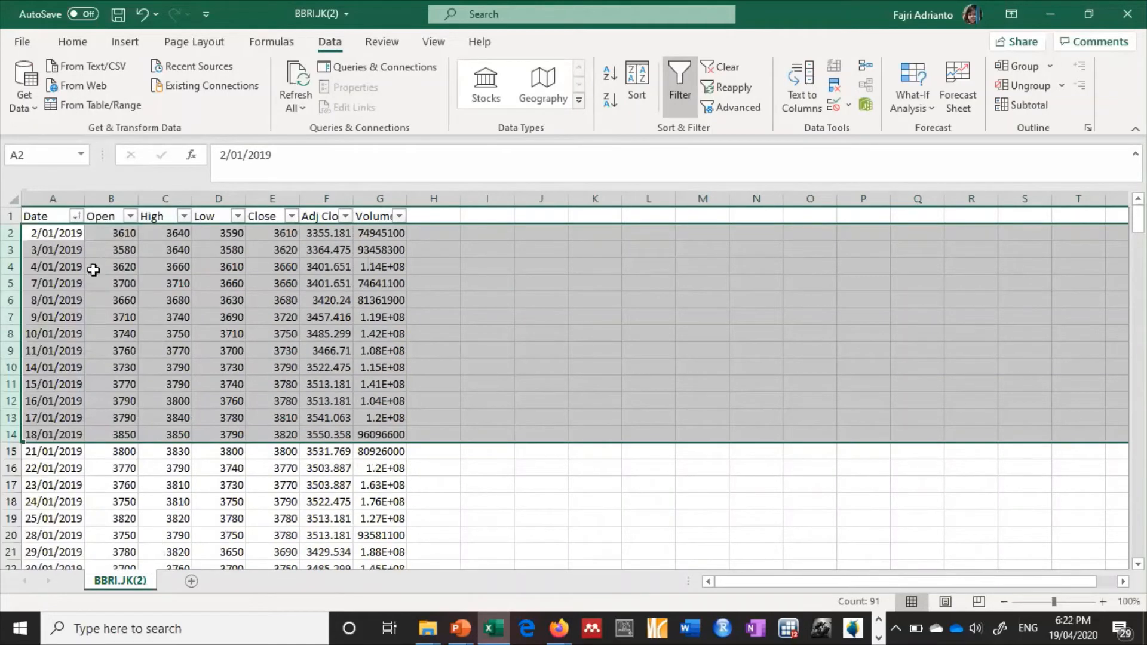
pyautogui.doubleClick(405, 198)
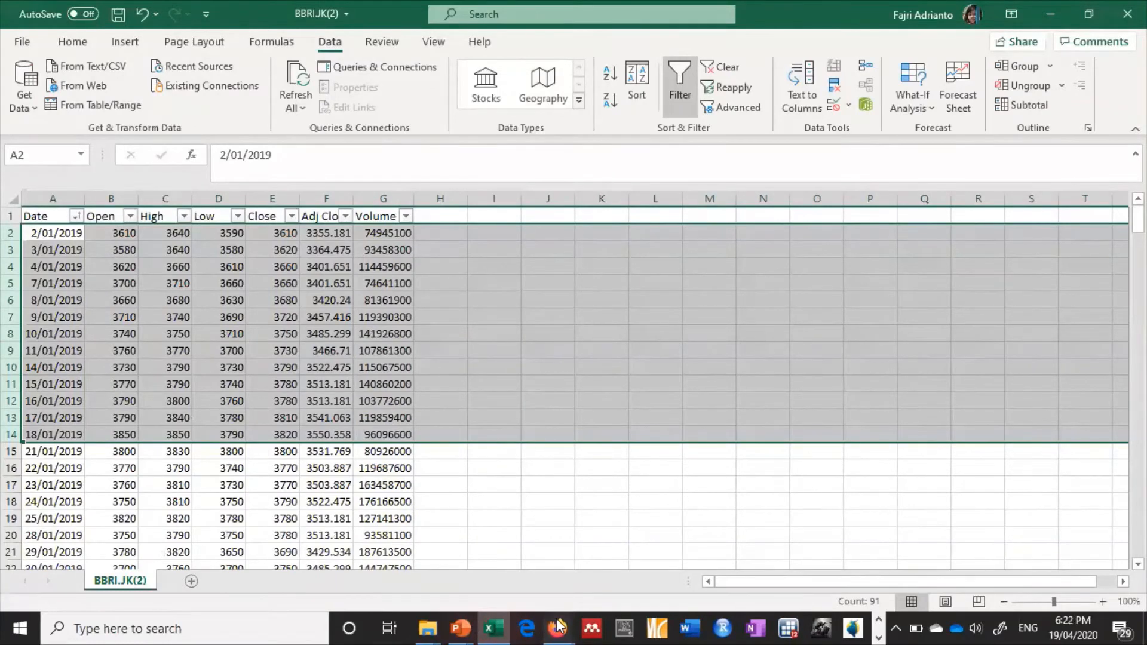
# - Switch to Yahoo Finance in Firefox, search for ASII and open the quote page of PT Astra International Tbk (ASII.JK)
pyautogui.moveTo(558, 625)
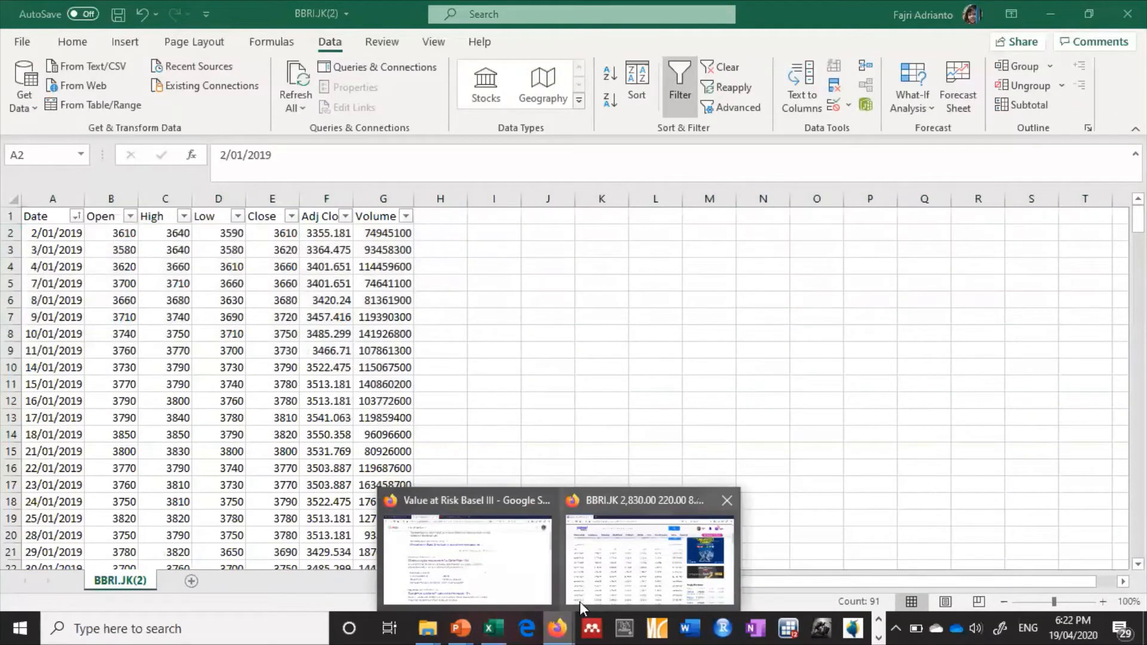
pyautogui.moveTo(594, 594)
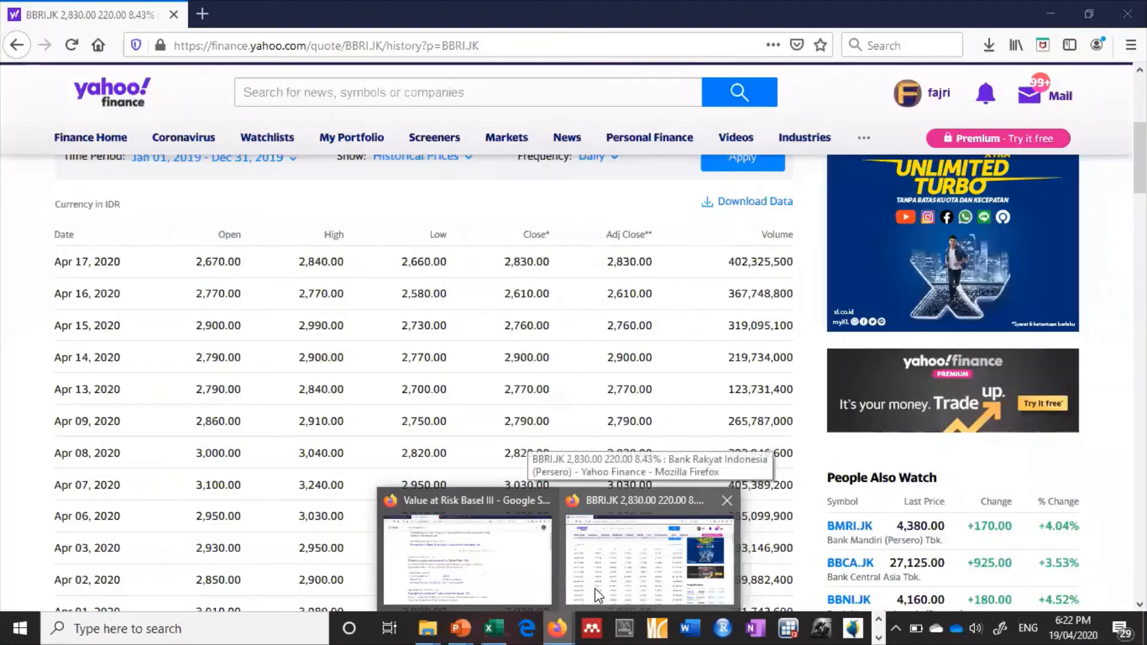
pyautogui.click(594, 595)
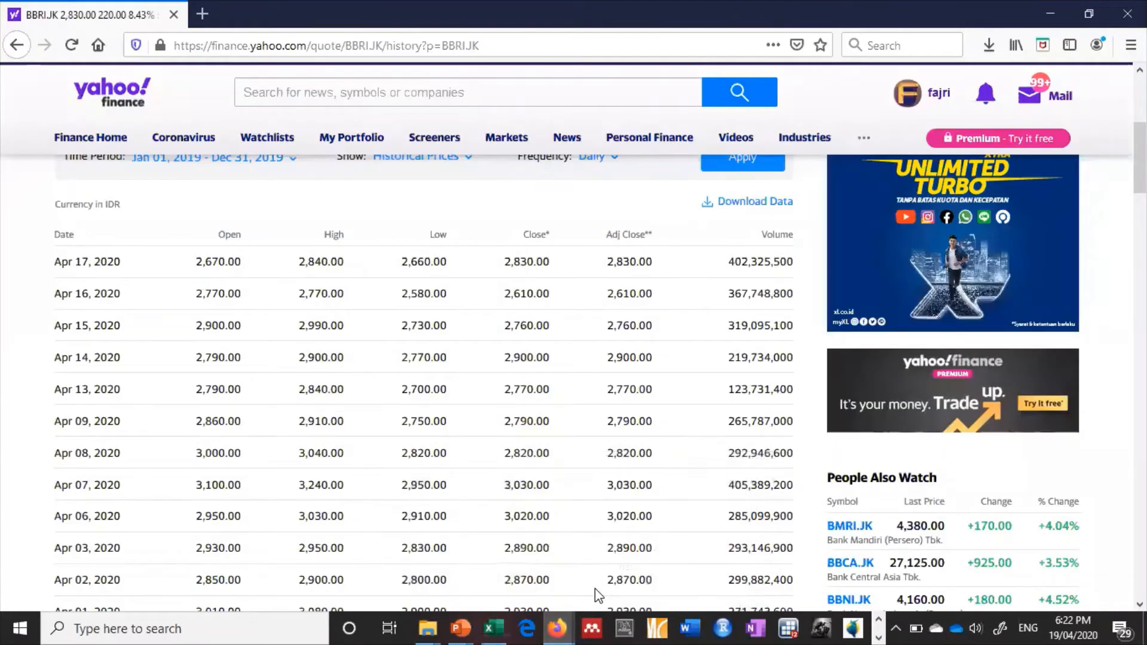
pyautogui.click(307, 94)
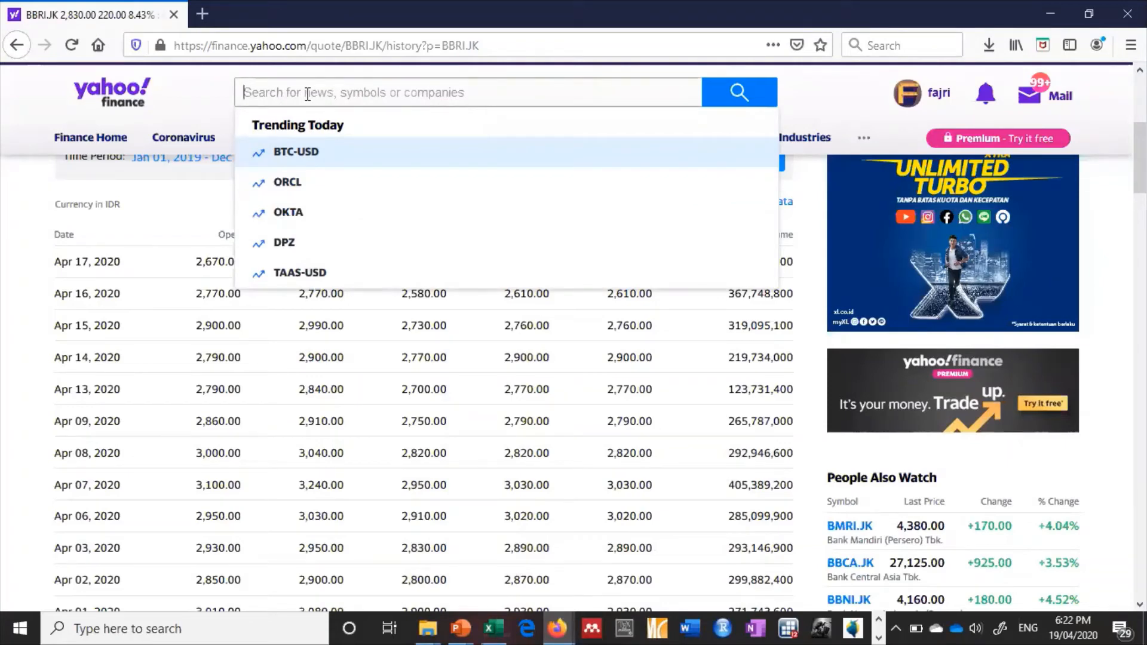
pyautogui.write('A')
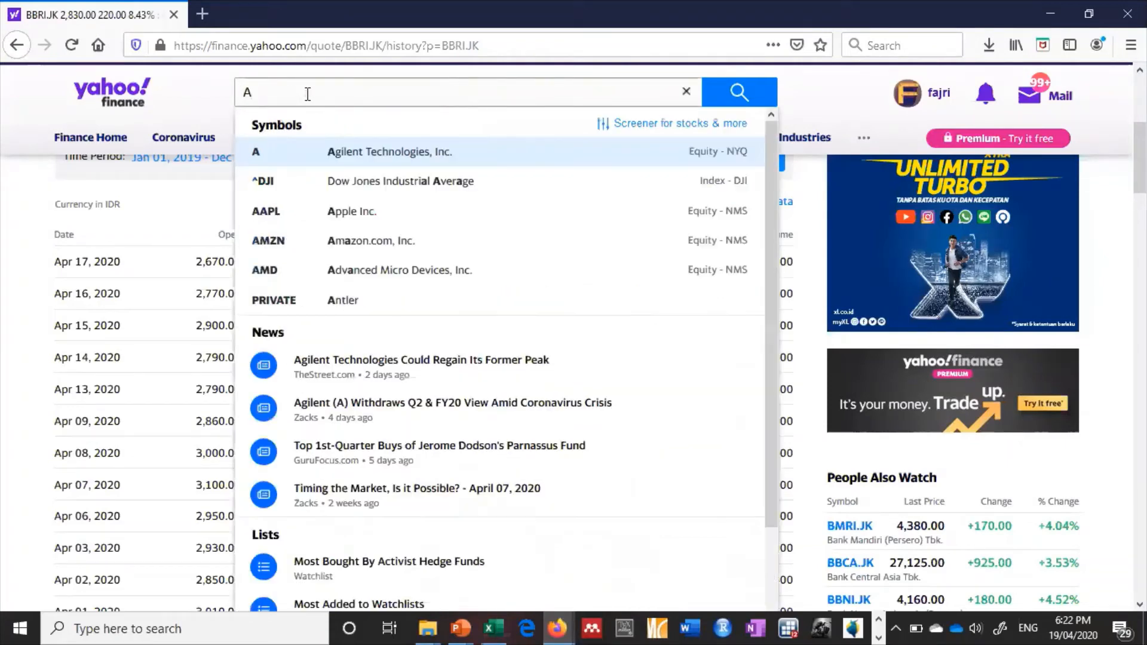
pyautogui.write('A')
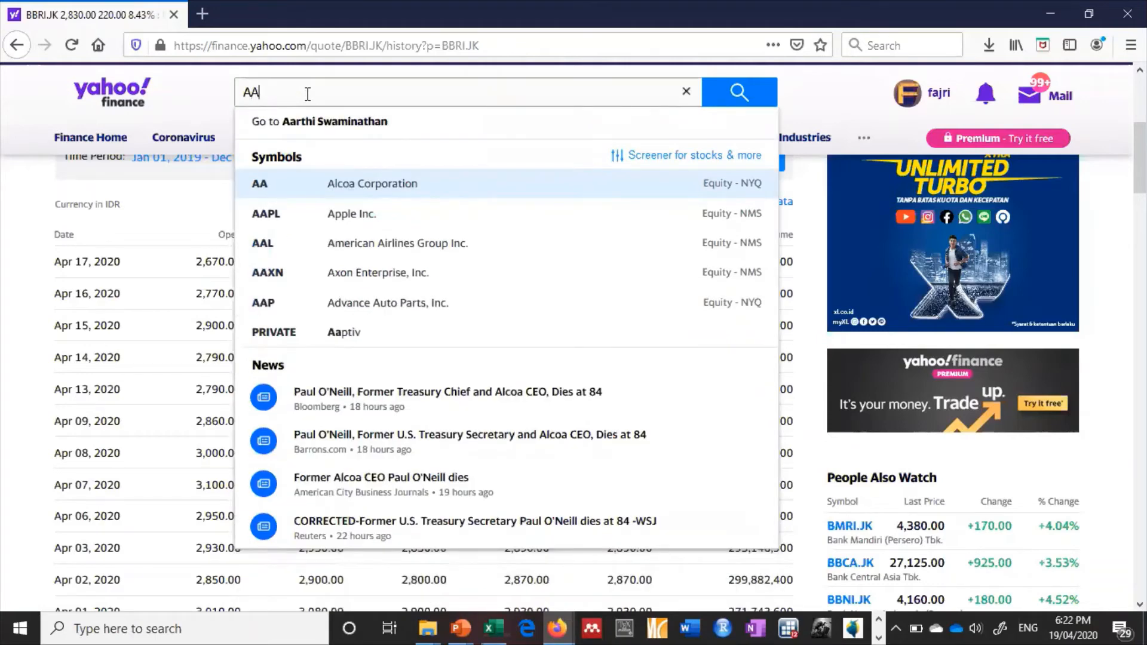
pyautogui.press('BackSpace')
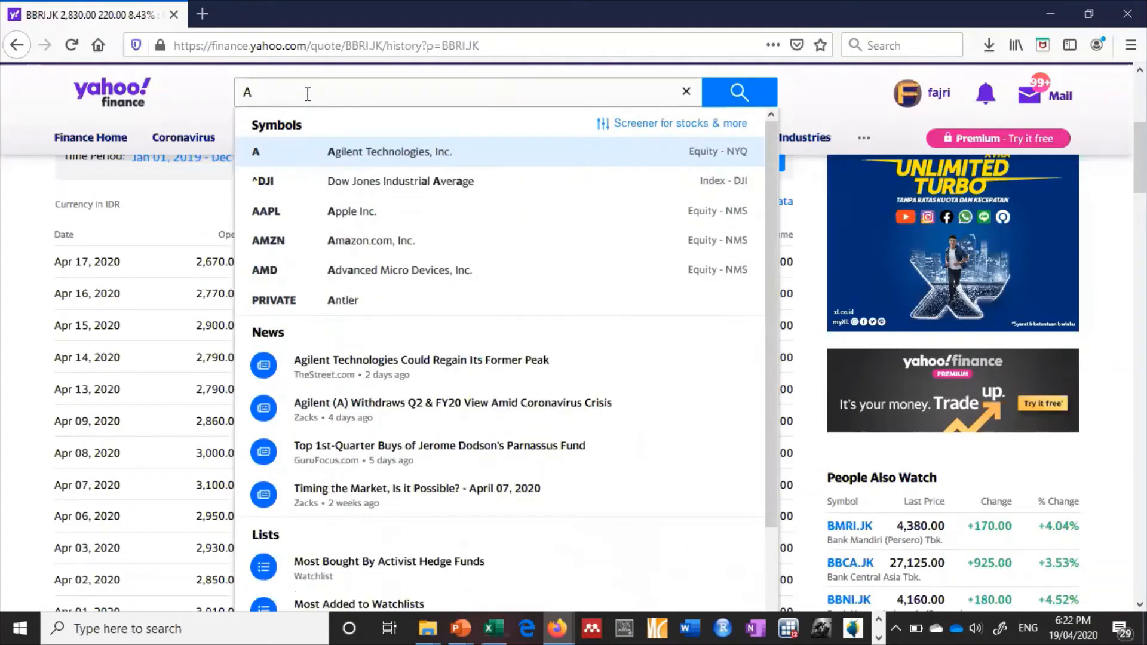
pyautogui.write('S')
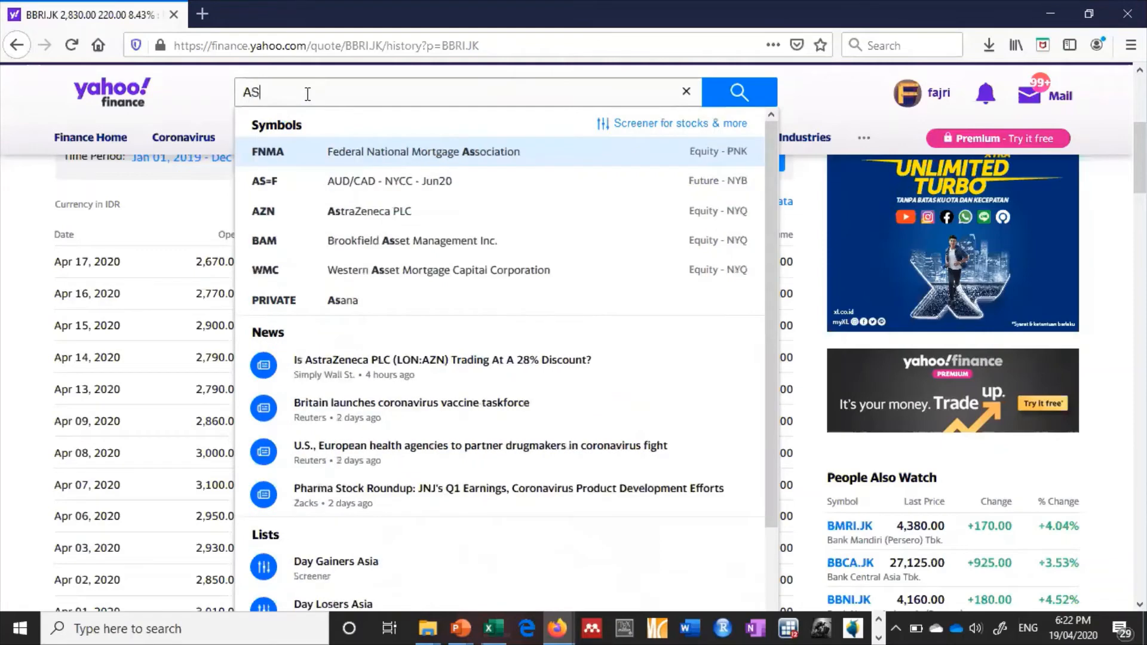
pyautogui.write('II')
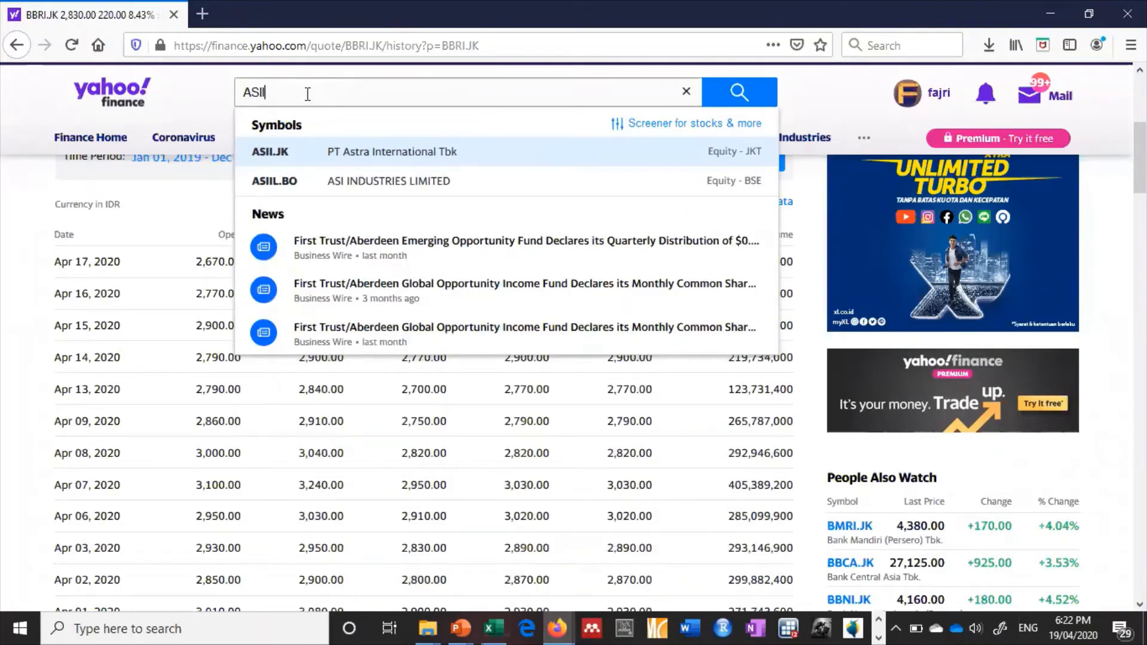
pyautogui.click(330, 157)
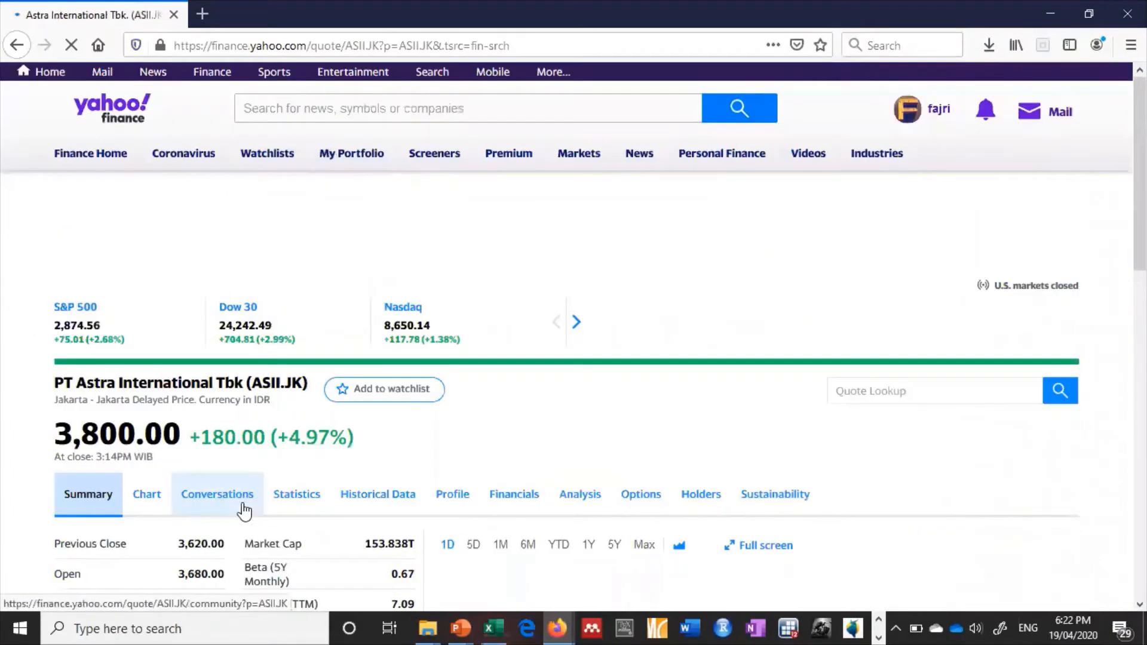
# - Open the historical data of ASII.JK and set the time period's start date to 01/01/2019
pyautogui.click(376, 494)
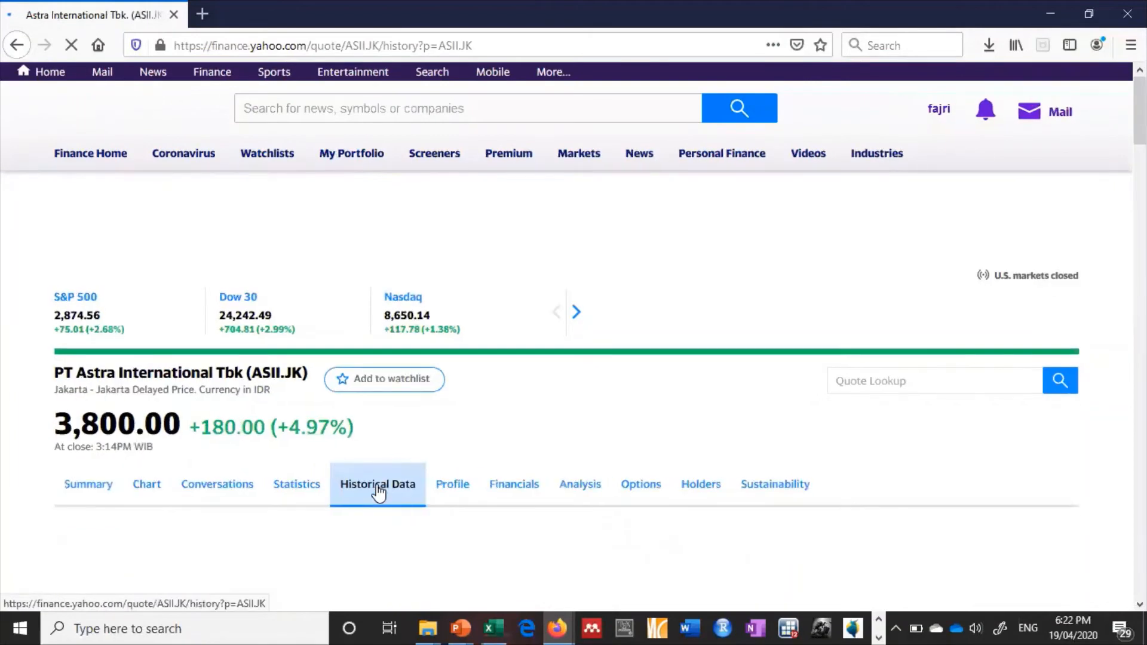
pyautogui.scroll(-2, 379, 493)
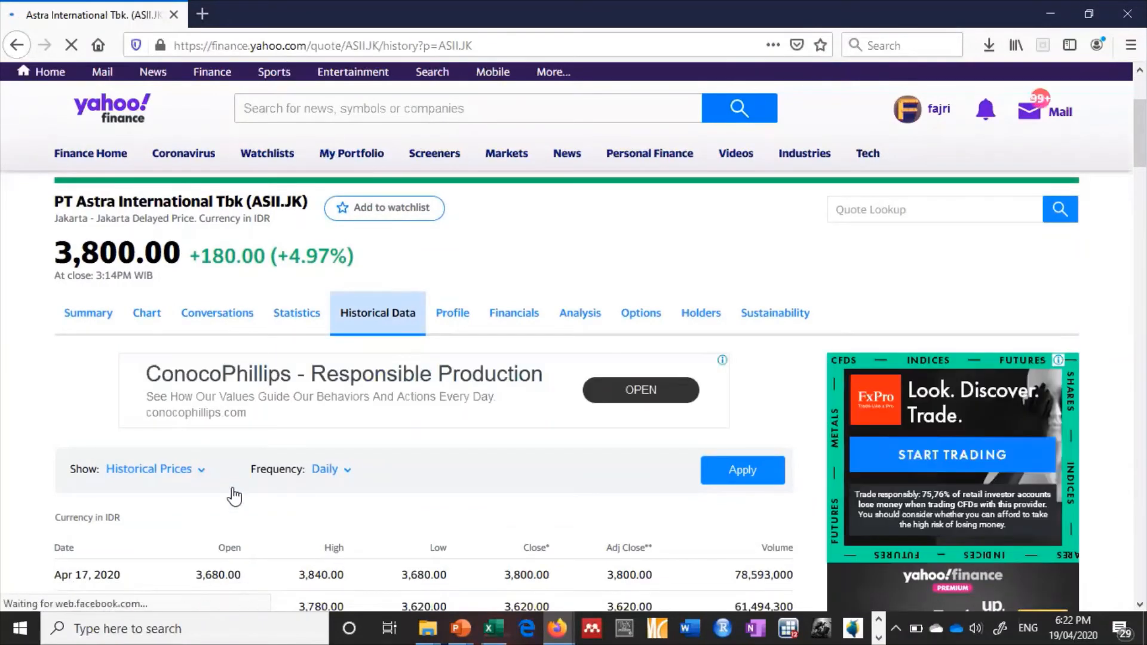
pyautogui.scroll(-2, 246, 509)
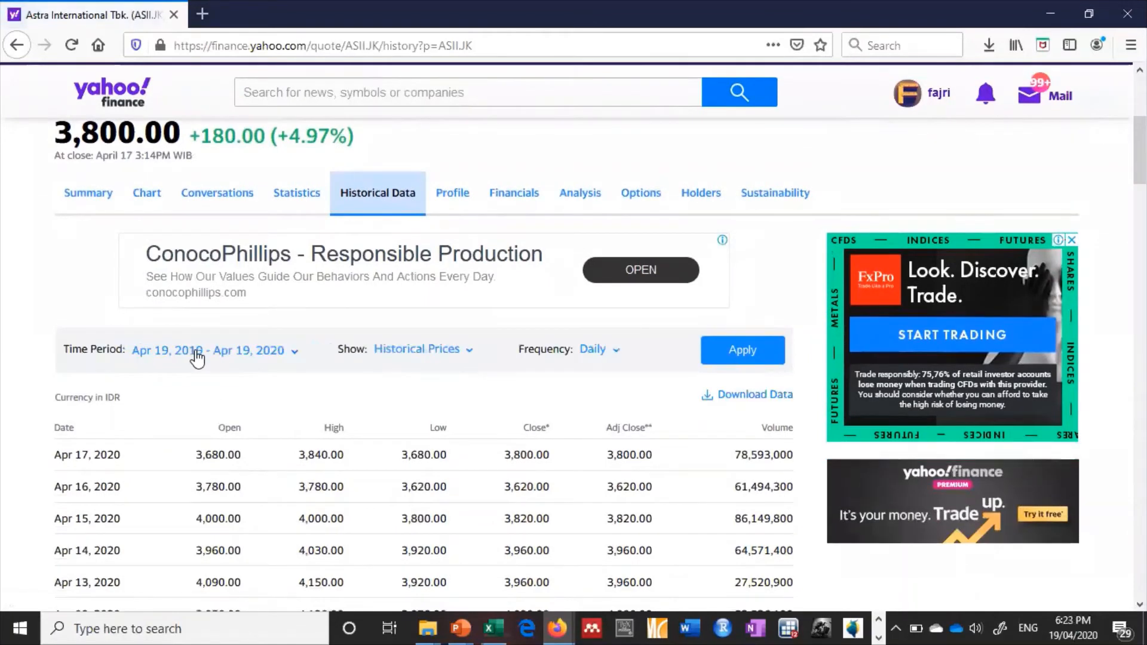
pyautogui.click(239, 353)
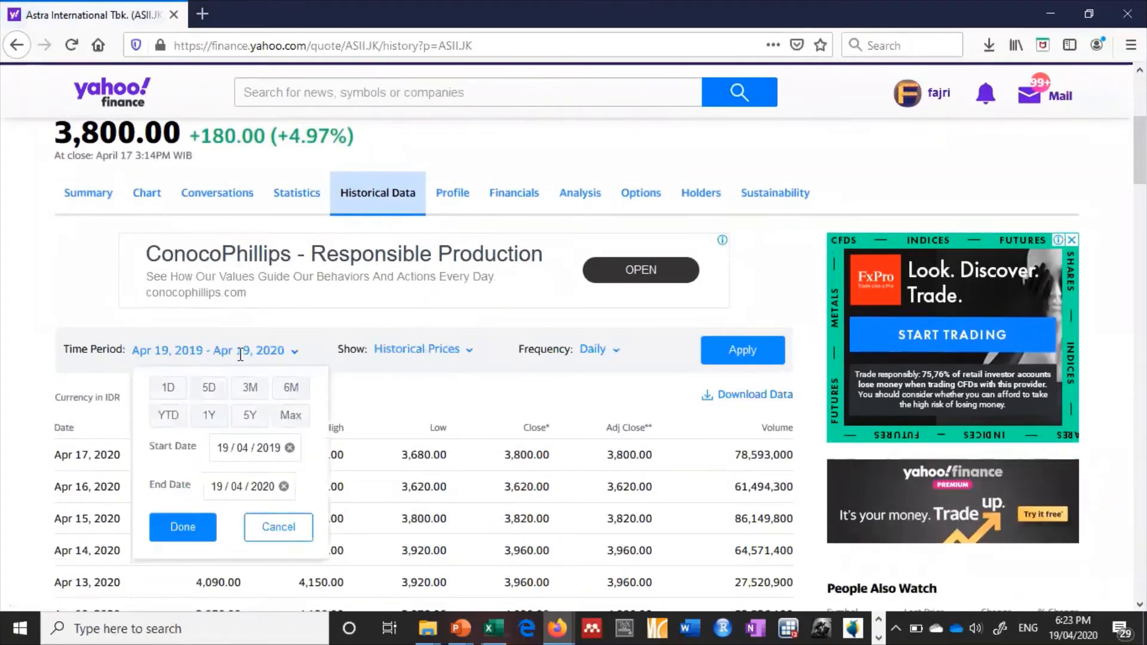
pyautogui.click(222, 452)
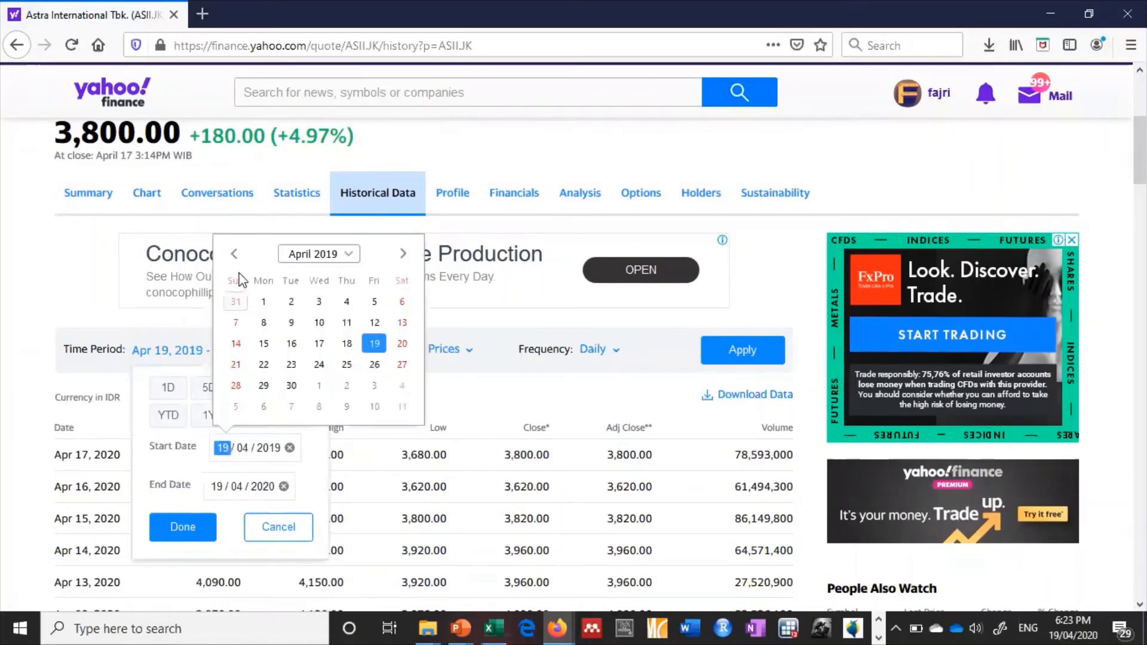
pyautogui.click(235, 254)
pyautogui.click(235, 254)
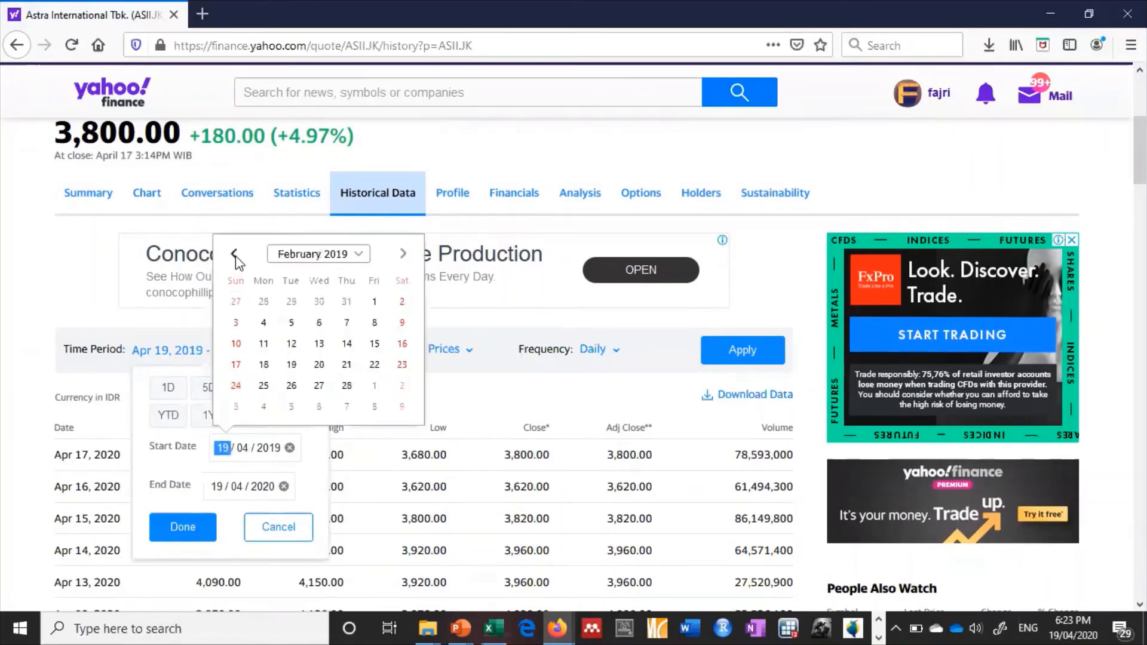
pyautogui.click(235, 254)
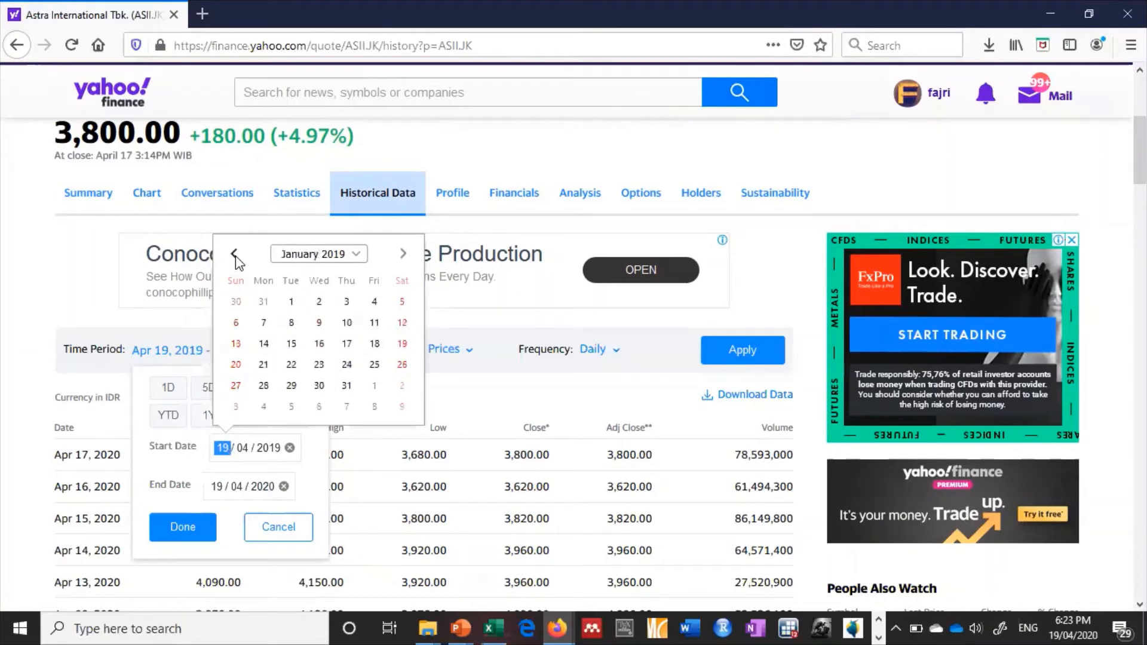
pyautogui.click(292, 300)
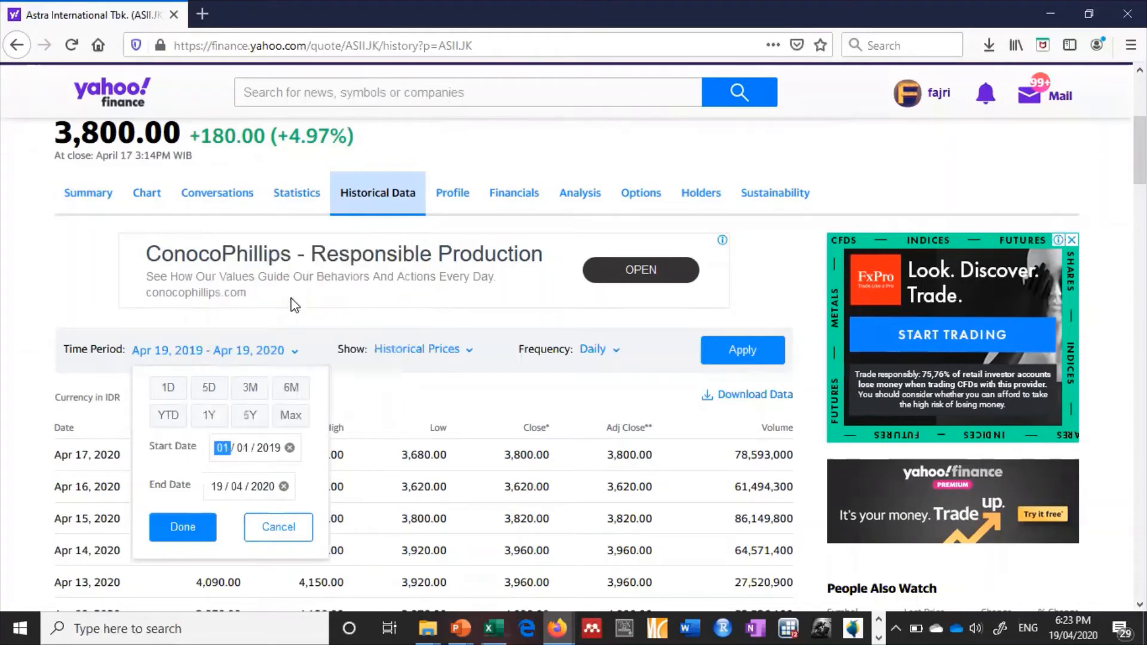
# - Set the end date of the ASII.JK time period to 31/12/2019 and confirm the date range
pyautogui.click(216, 488)
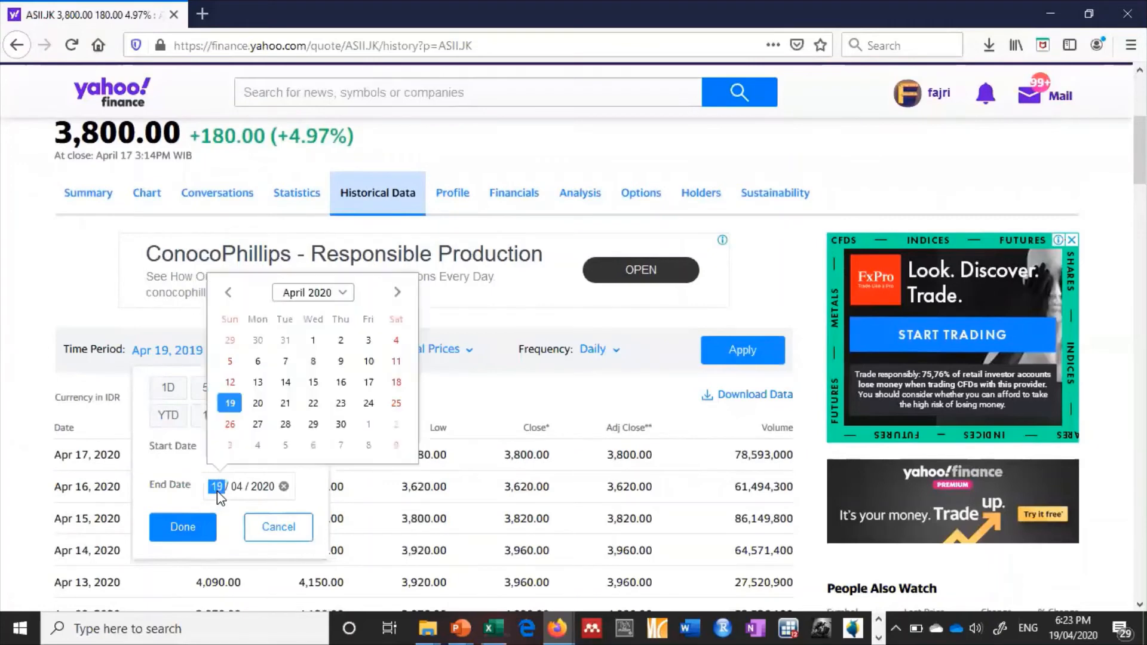
pyautogui.click(235, 295)
pyautogui.click(235, 296)
pyautogui.click(235, 296)
pyautogui.click(234, 296)
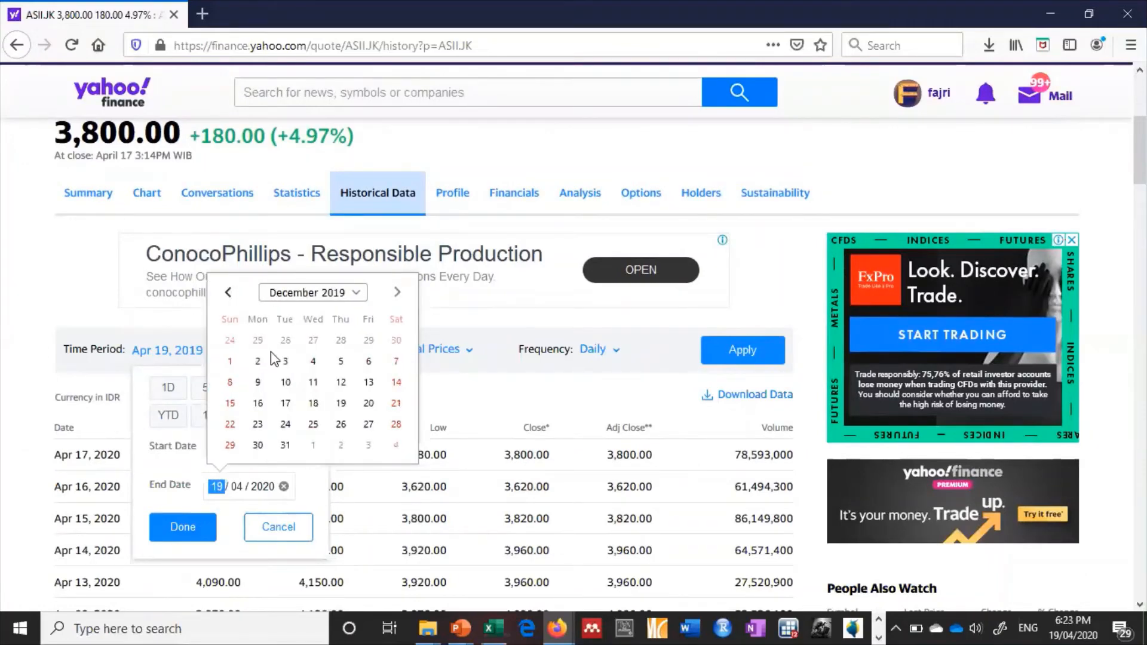
pyautogui.click(286, 445)
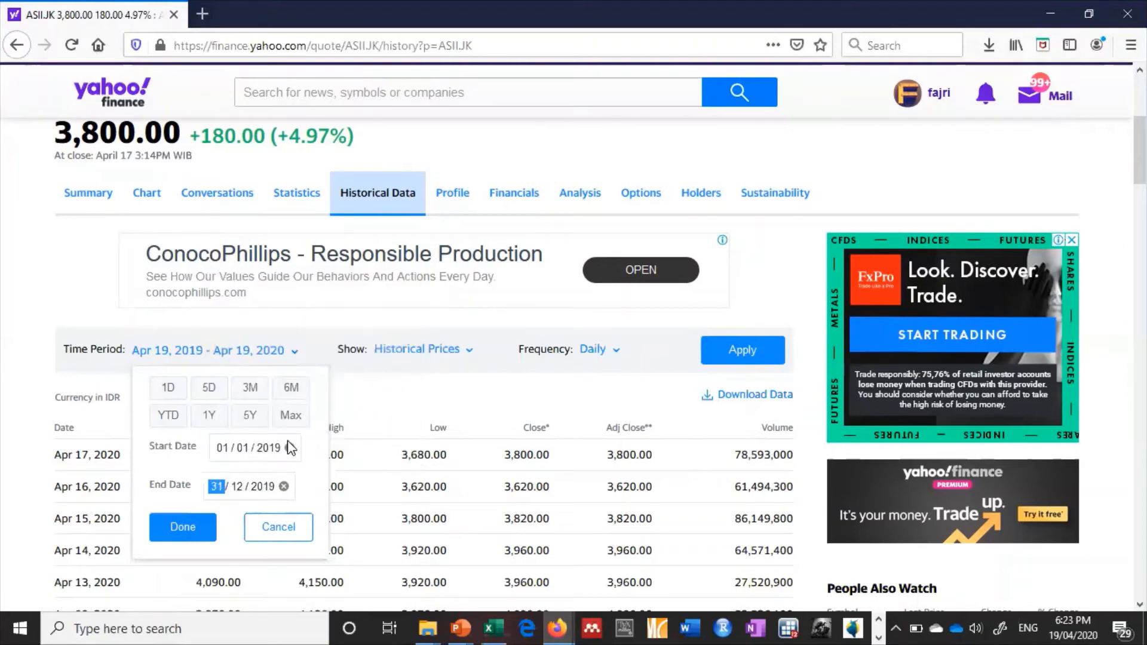
pyautogui.click(191, 525)
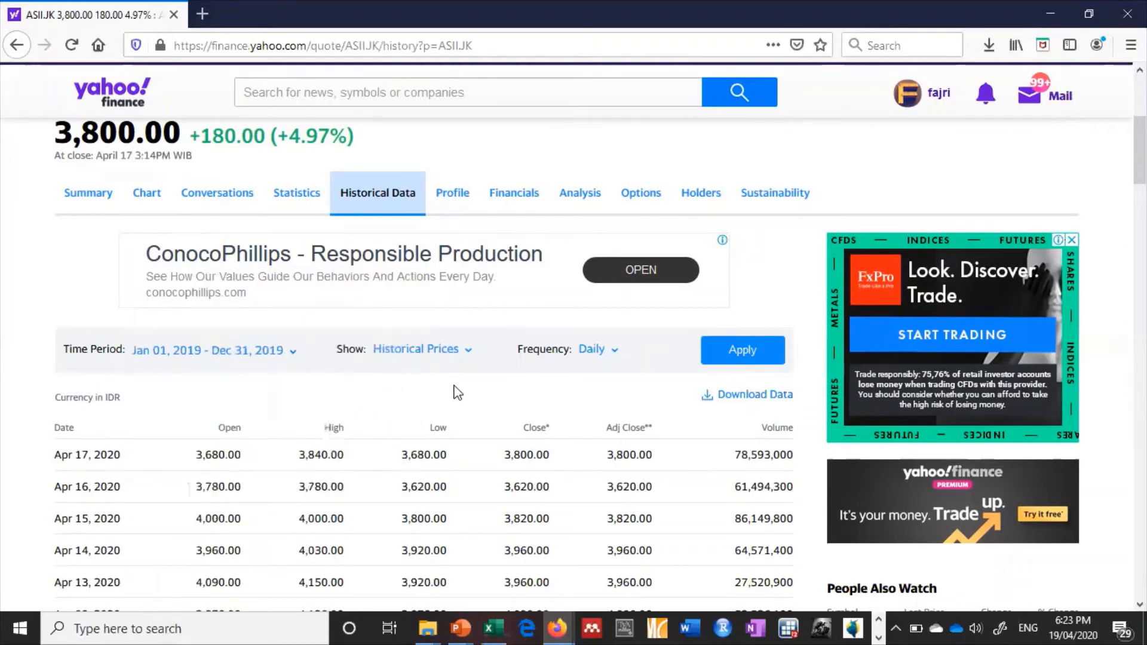
# - Apply the 2019 period to the daily ASII.JK prices and download the data as ASII.JK.csv
pyautogui.click(732, 361)
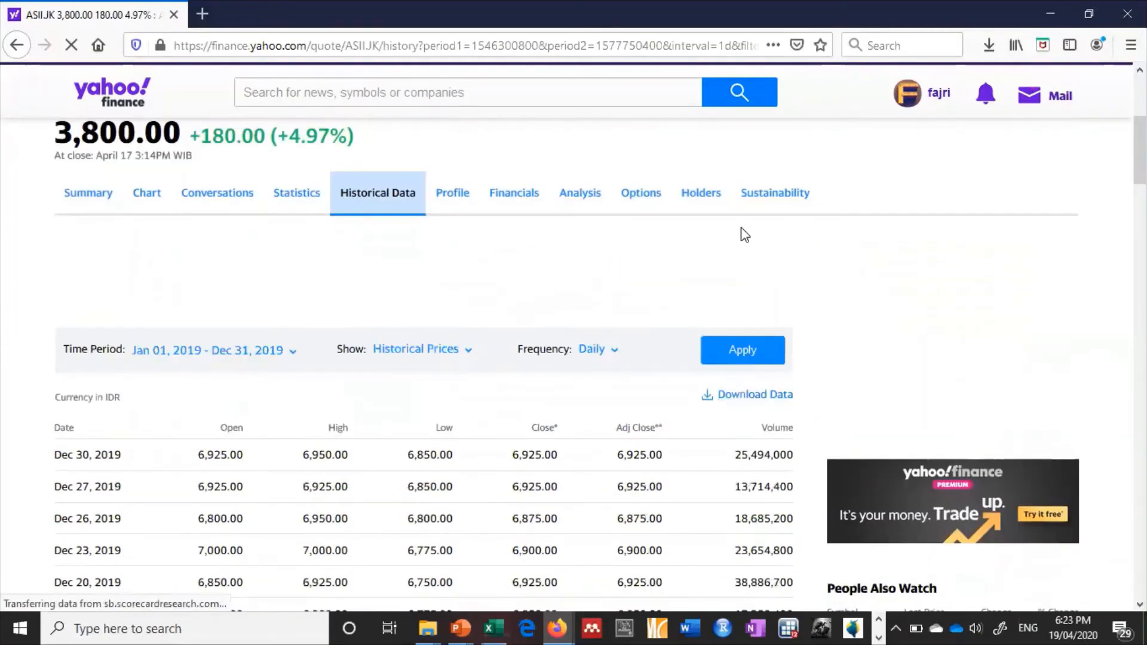
pyautogui.click(730, 397)
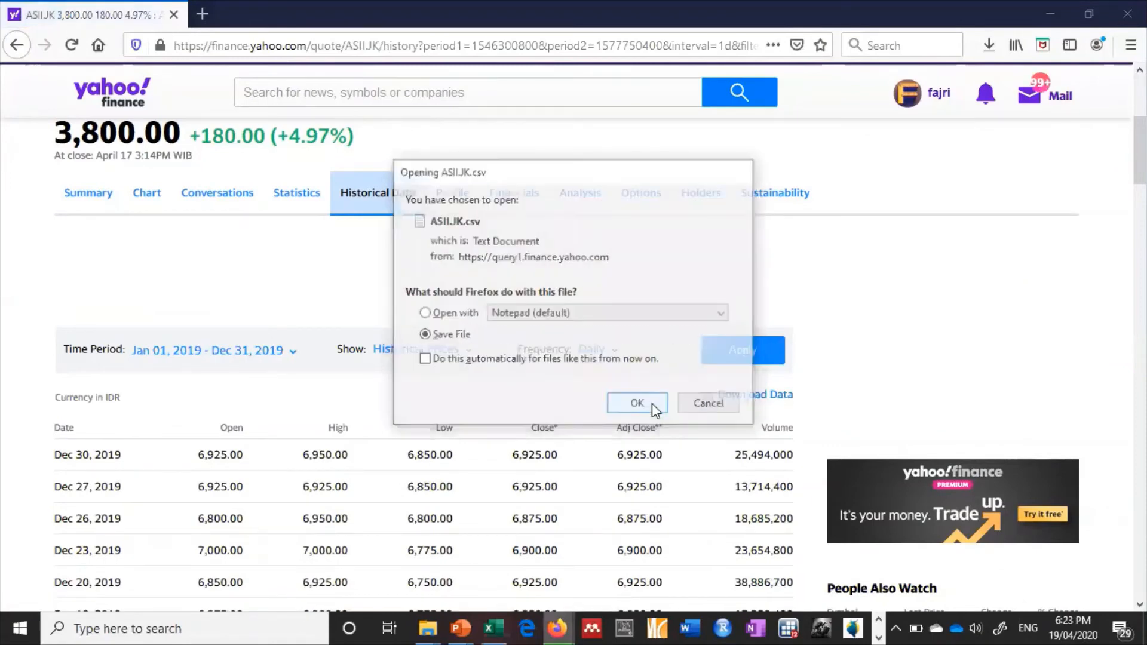
pyautogui.click(653, 405)
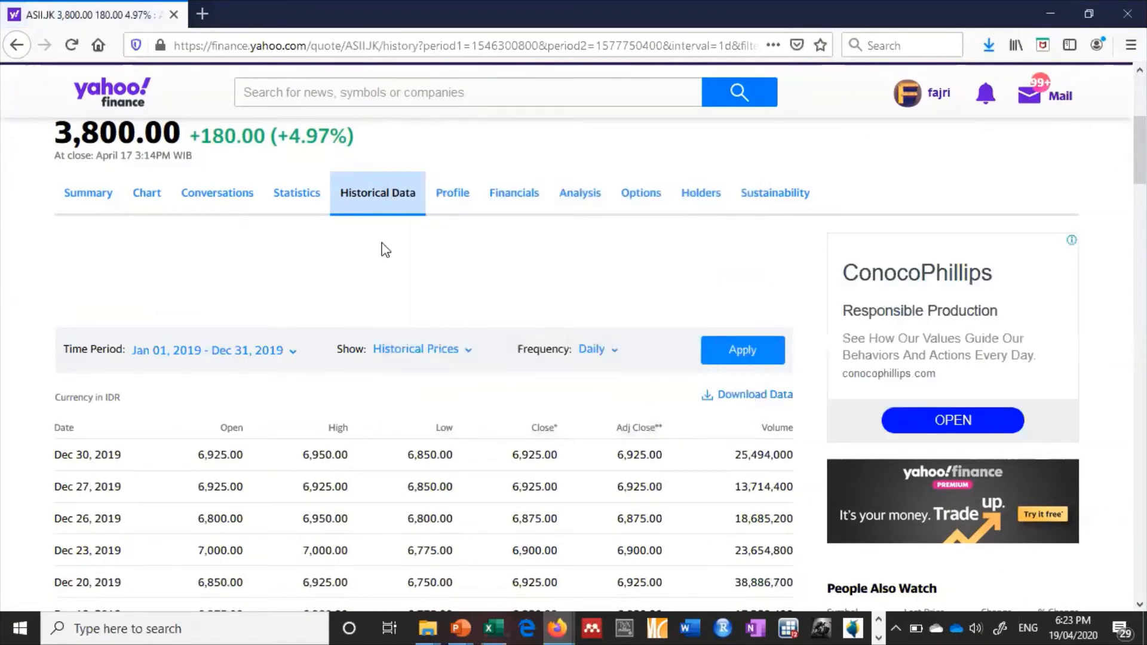
# - Search for KLBF, select PT Kalbe Farma Tbk. (KLBF.JK) and open its historical data
pyautogui.click(284, 94)
pyautogui.write('KLBF')
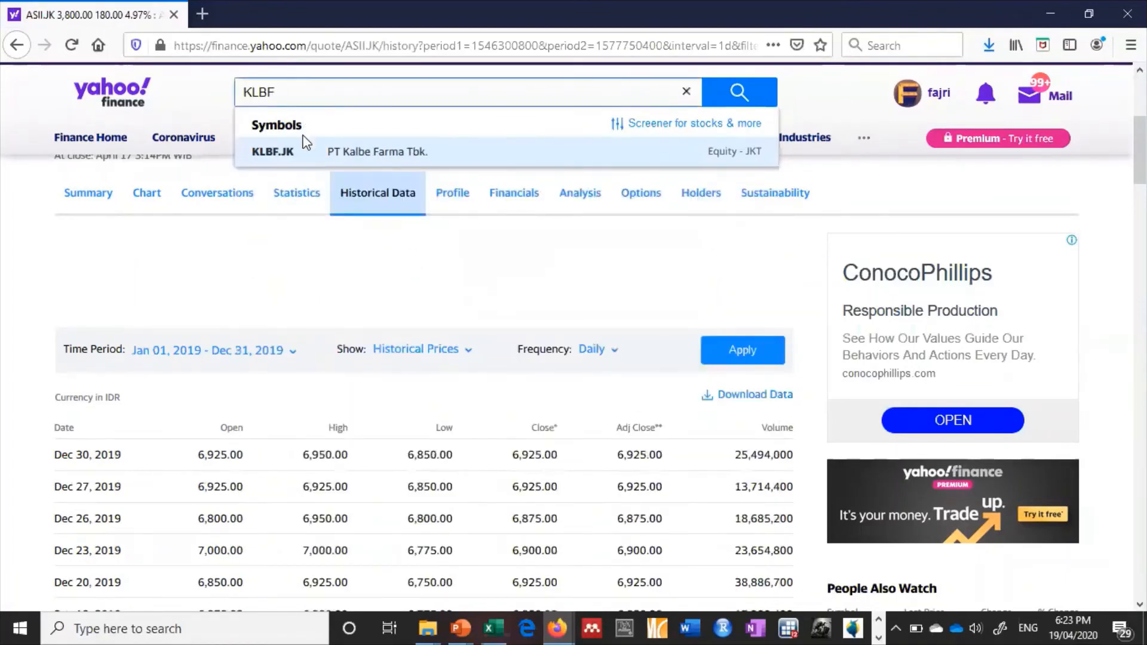
pyautogui.click(305, 154)
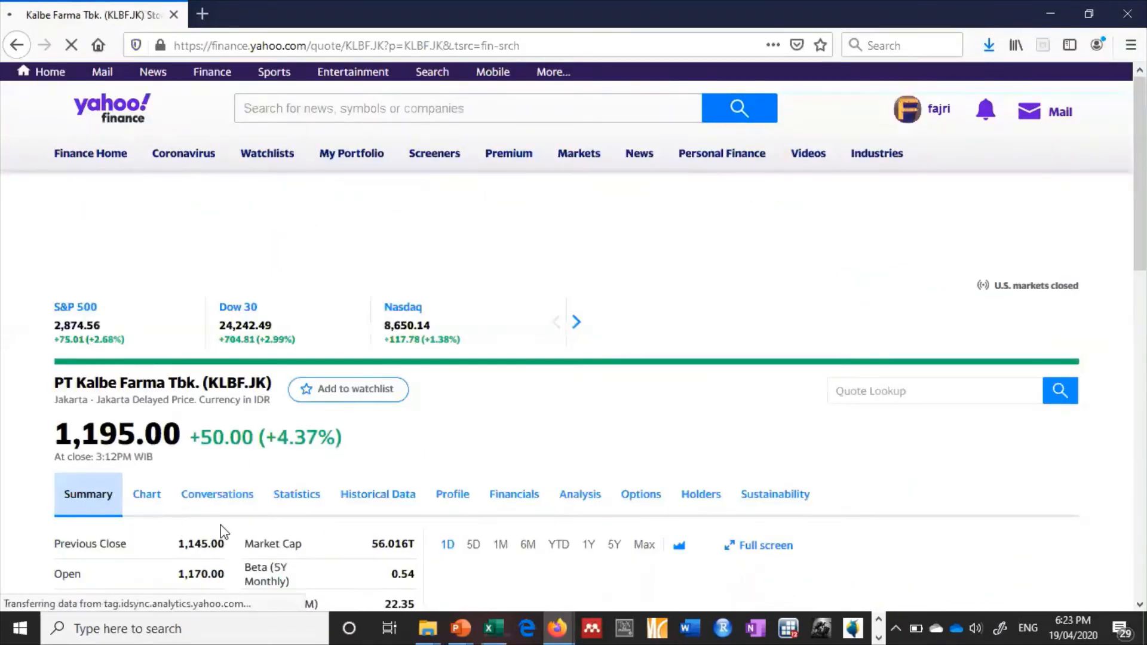
pyautogui.scroll(-3, 221, 533)
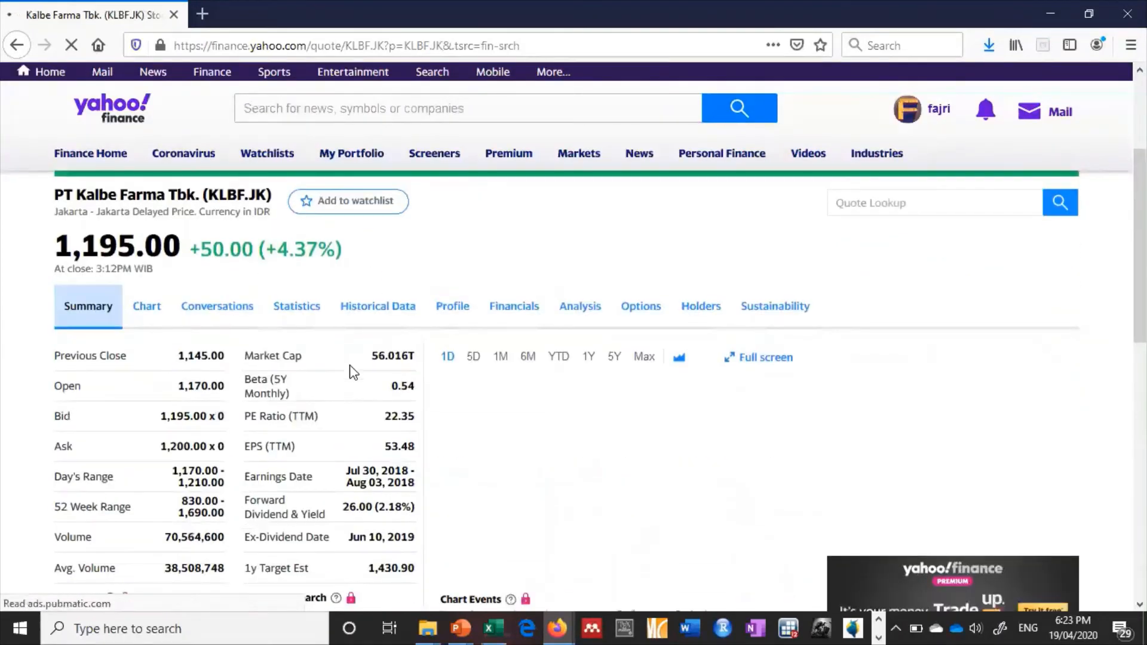
pyautogui.click(378, 316)
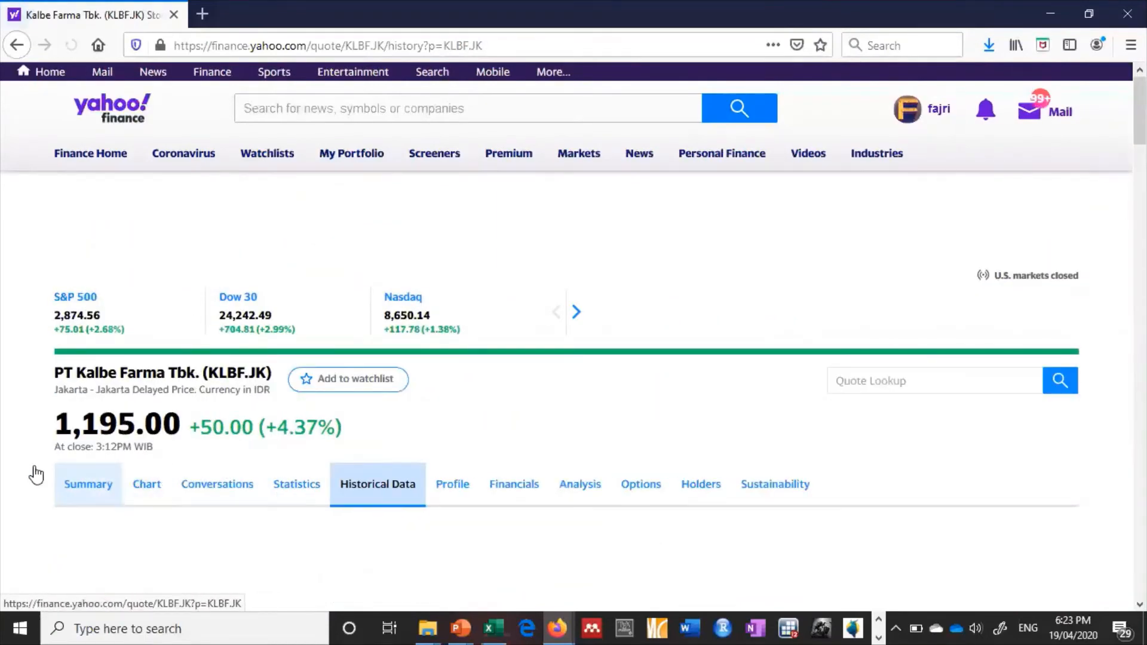
# - Set the start date of the KLBF.JK time period to 01/01/2019
pyautogui.scroll(-1, 32, 466)
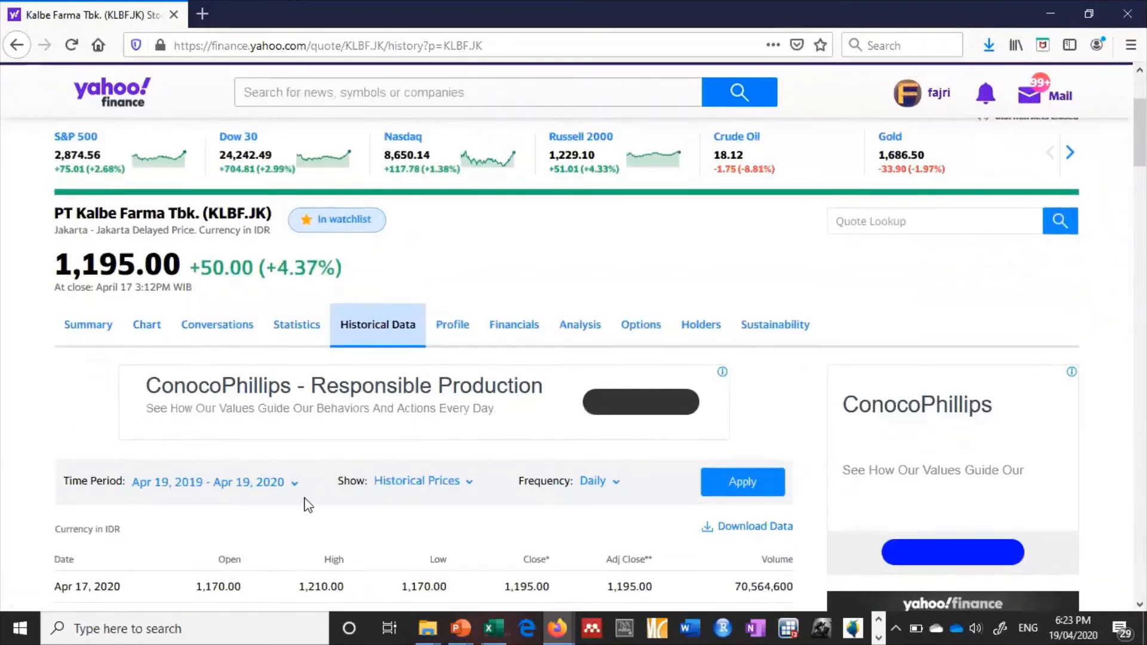
pyautogui.click(294, 484)
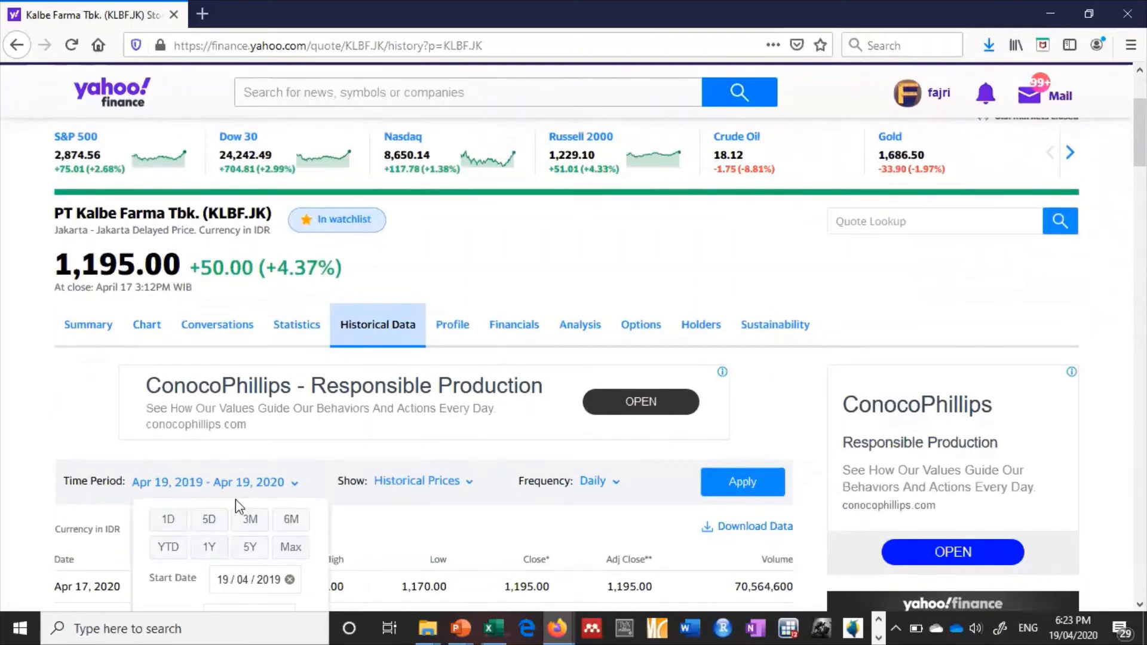
pyautogui.click(222, 583)
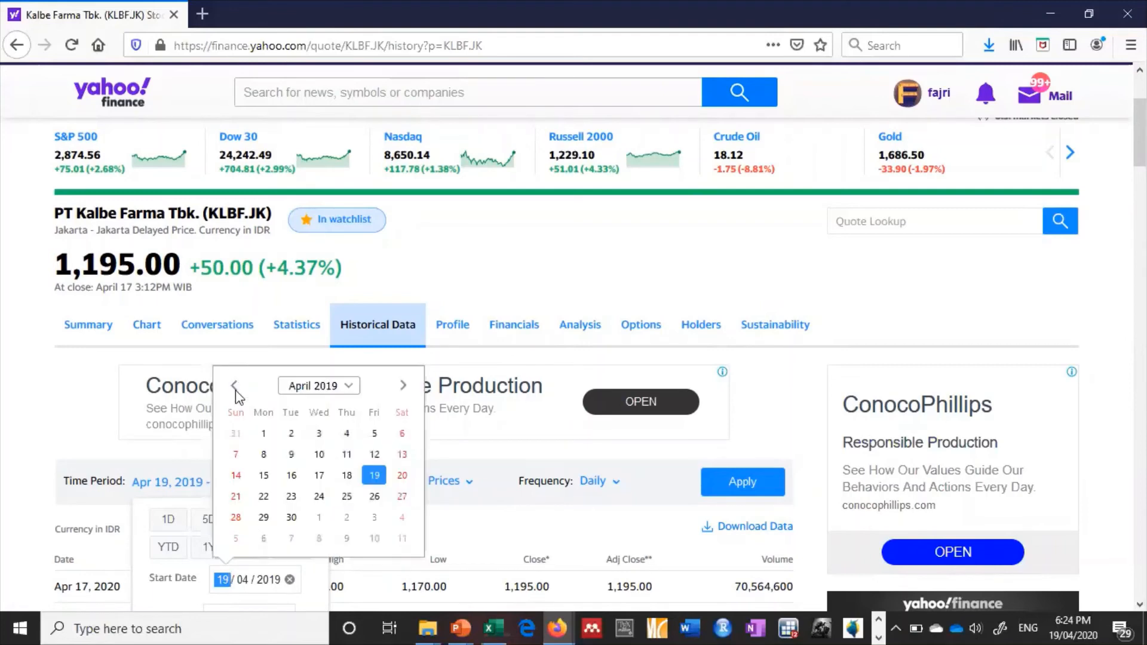
pyautogui.tripleClick(235, 387)
pyautogui.click(235, 387)
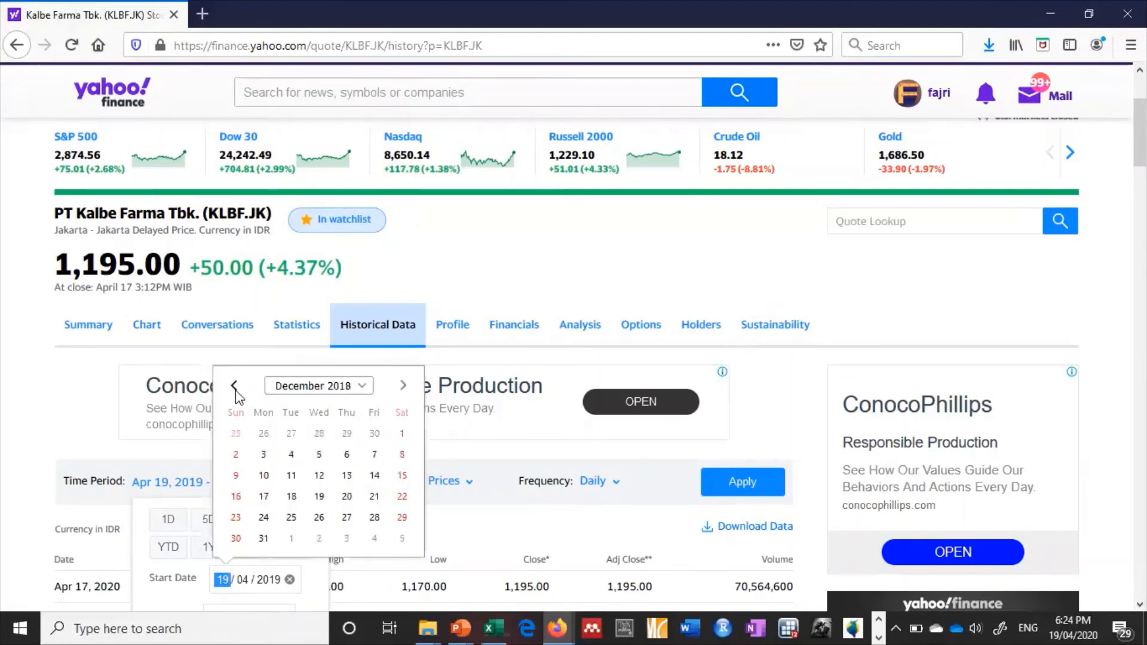
pyautogui.click(236, 390)
pyautogui.click(236, 389)
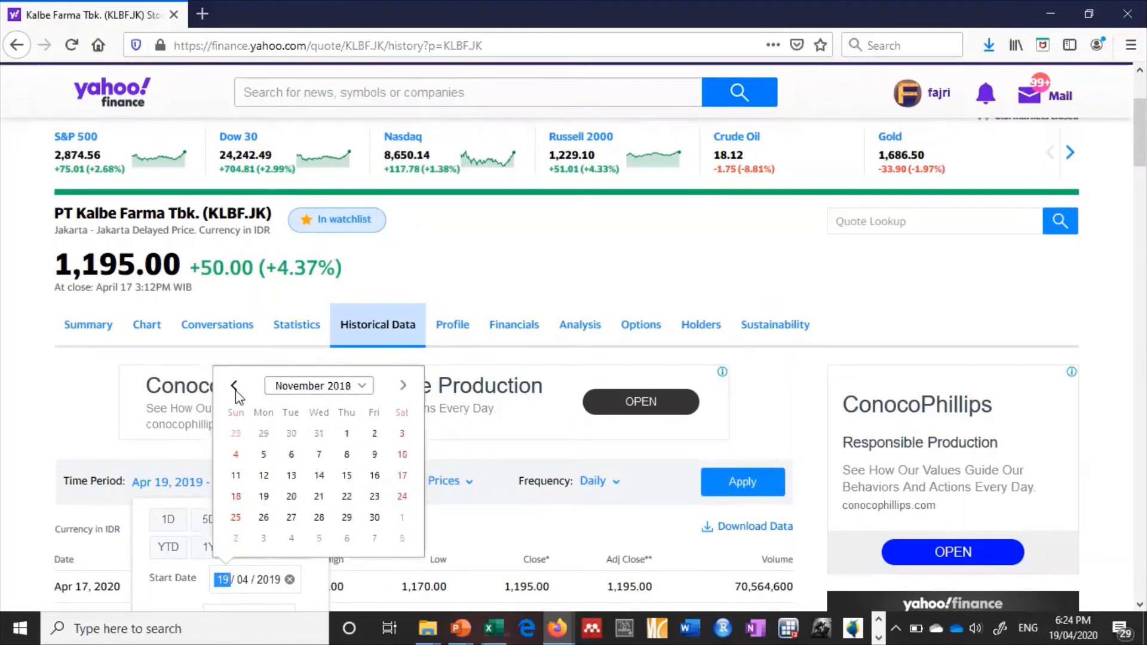
pyautogui.tripleClick(403, 388)
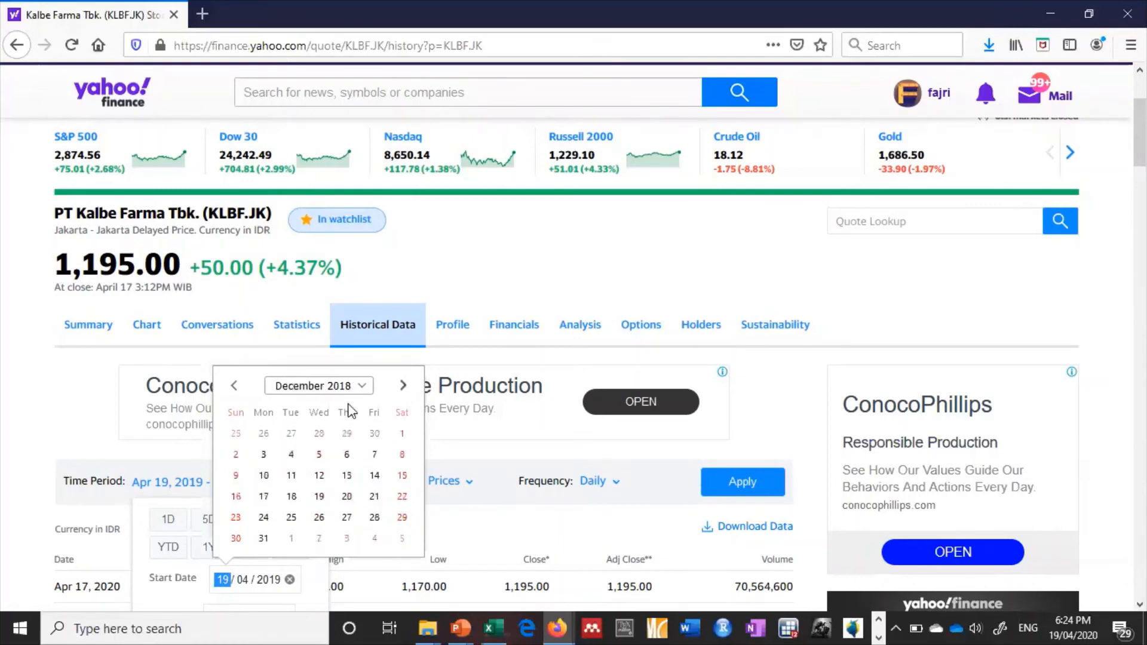
pyautogui.click(291, 433)
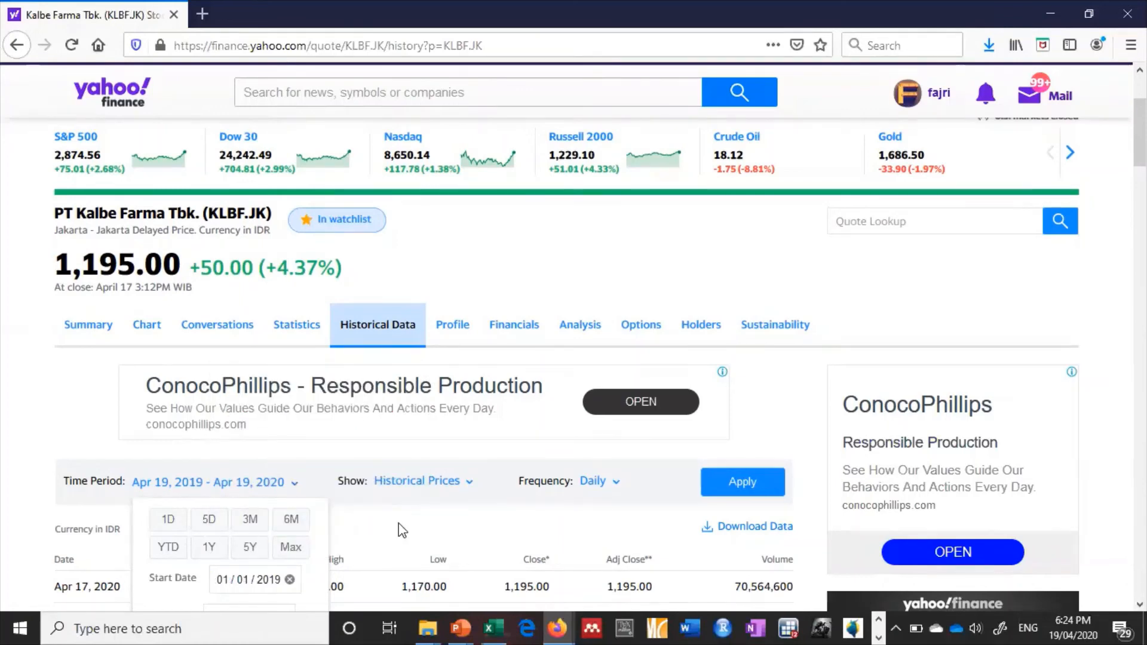
# - Set the end date of the KLBF.JK time period to 31/12/2019 and confirm the date range
pyautogui.scroll(-3, 402, 530)
pyautogui.click(218, 449)
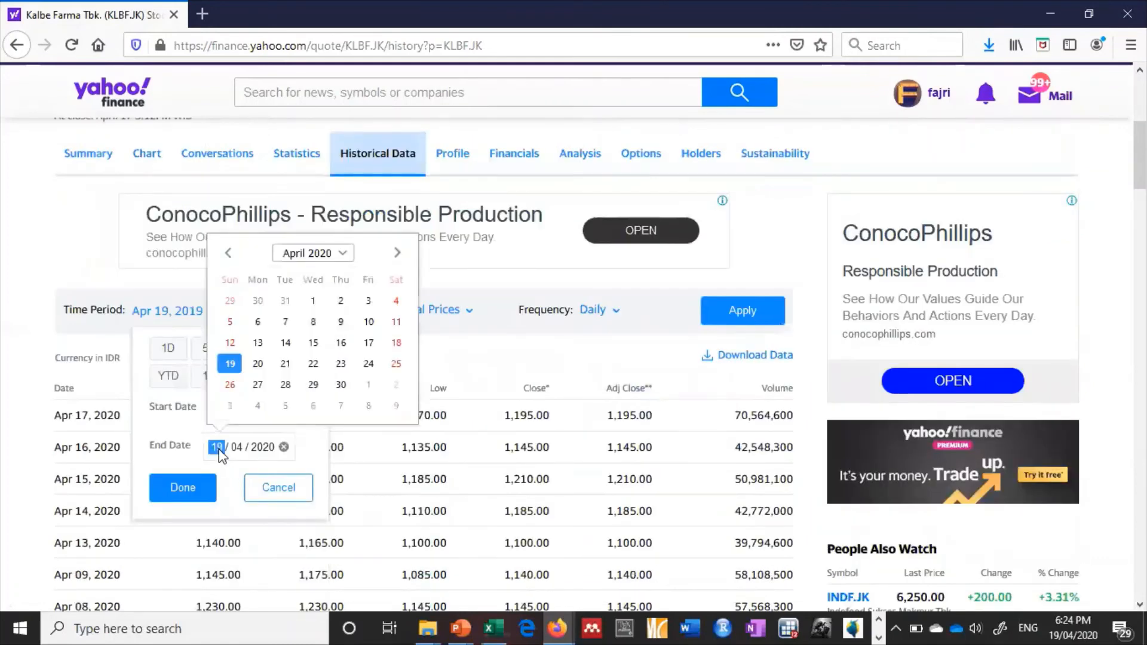
pyautogui.click(227, 254)
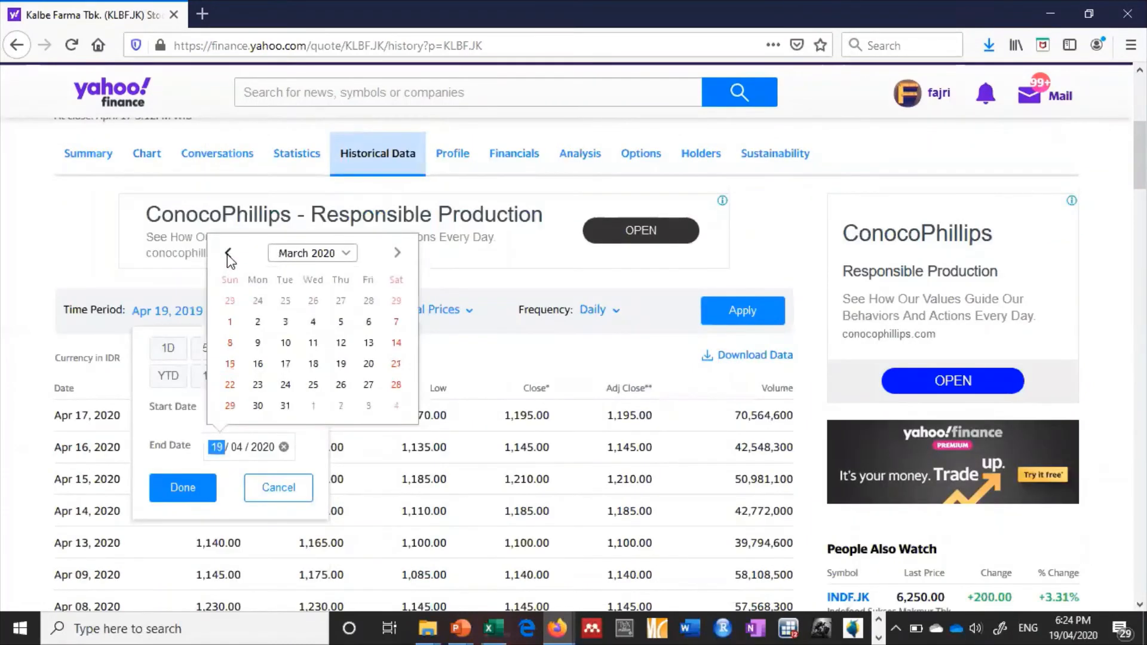
pyautogui.click(228, 254)
pyautogui.click(228, 254)
pyautogui.click(228, 253)
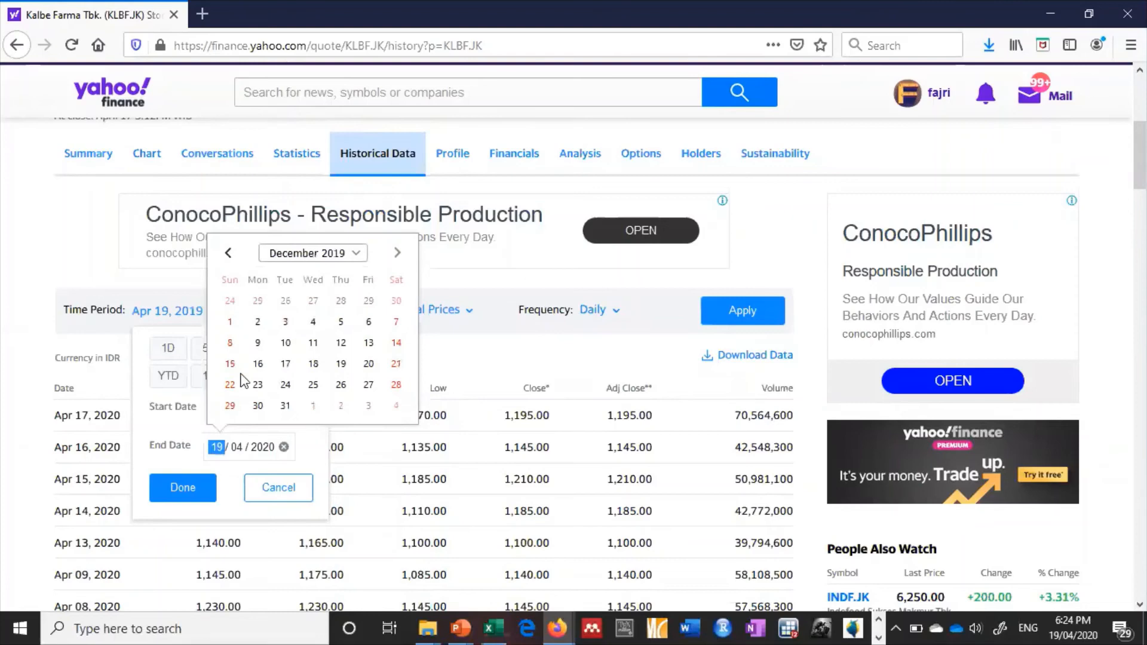
pyautogui.click(286, 408)
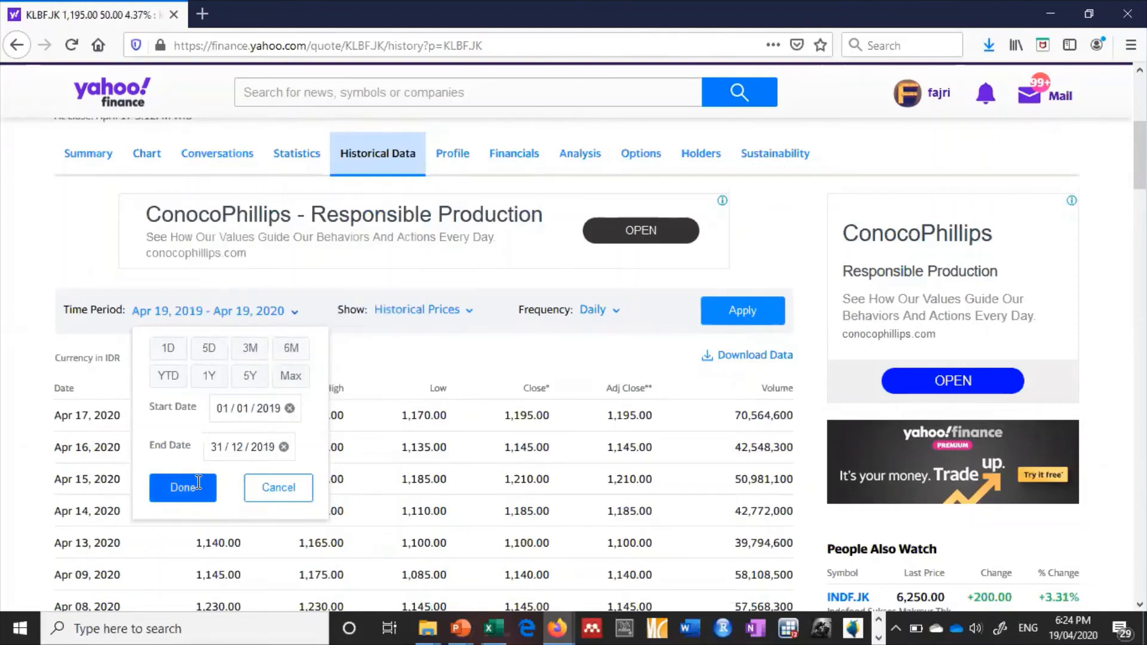
pyautogui.click(192, 487)
# - Apply the 2019 period to the daily KLBF.JK prices and download the data as KLBF.JK.csv
pyautogui.click(741, 314)
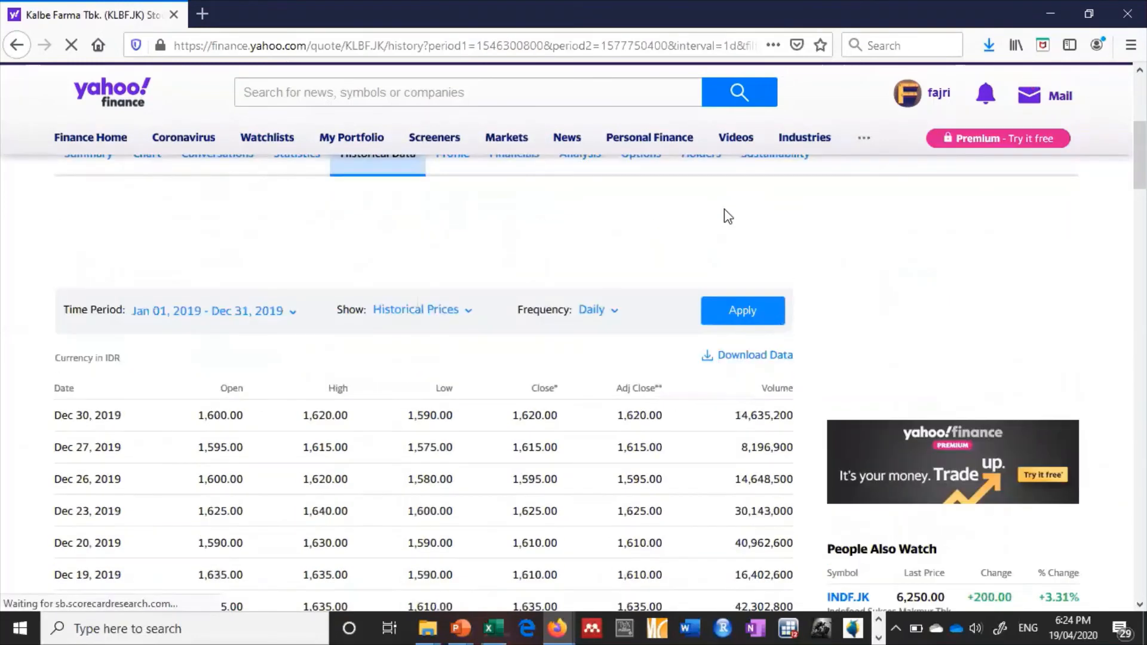
pyautogui.click(719, 359)
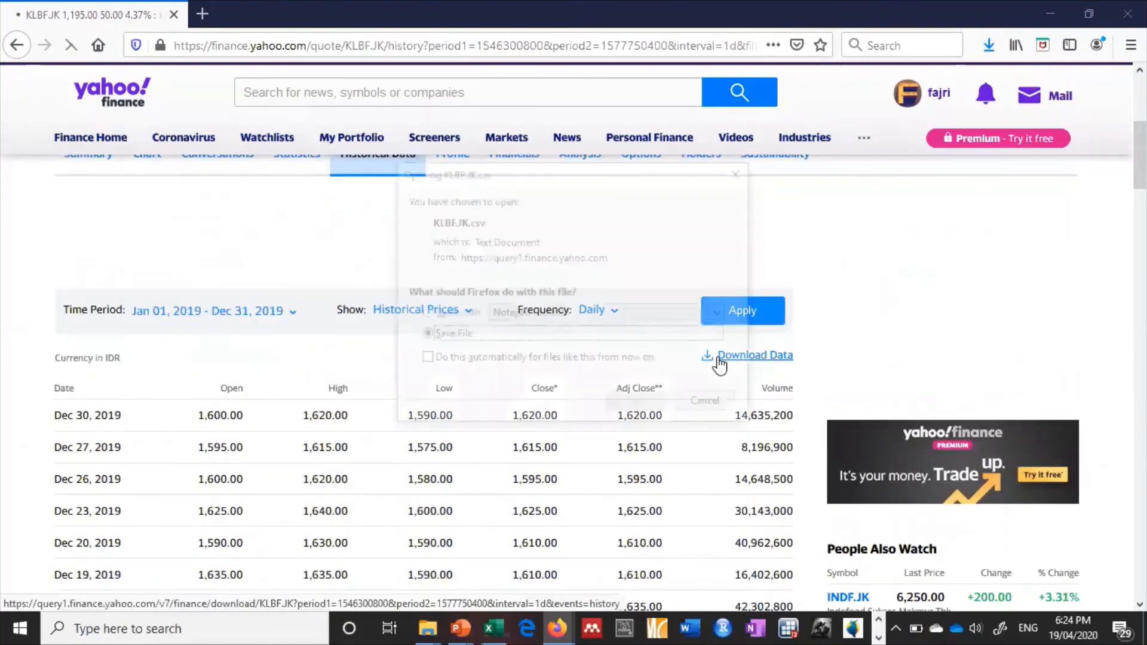
pyautogui.click(636, 407)
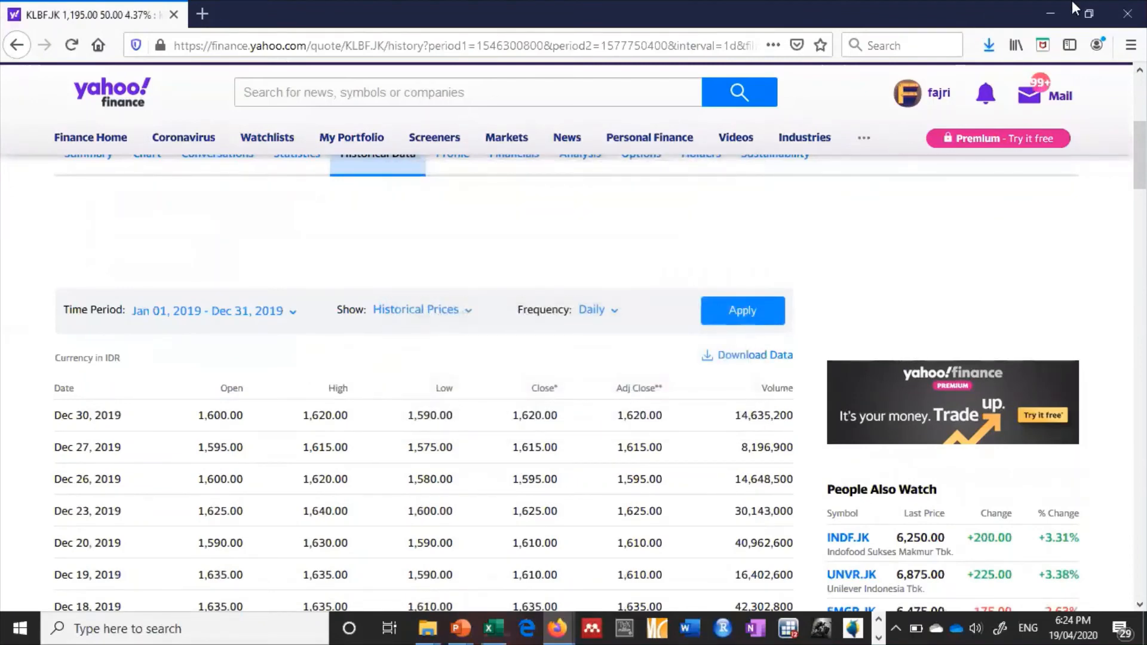
# - Open the downloaded KLBF.JK.csv file in Excel from Firefox's list of downloads
pyautogui.click(989, 49)
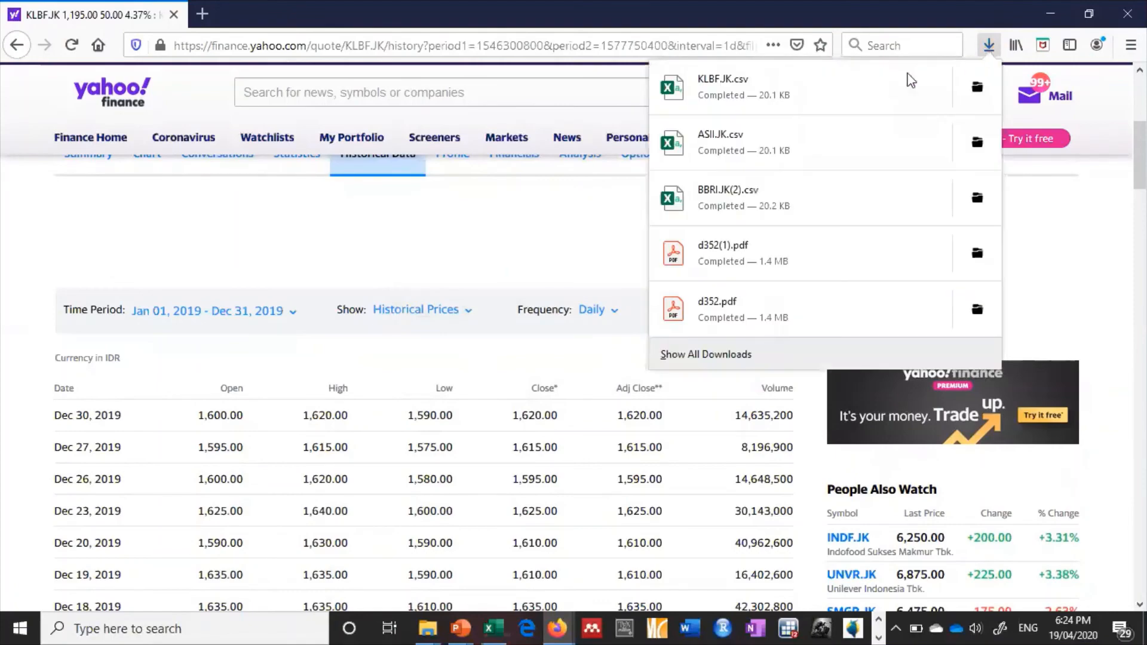
pyautogui.click(866, 94)
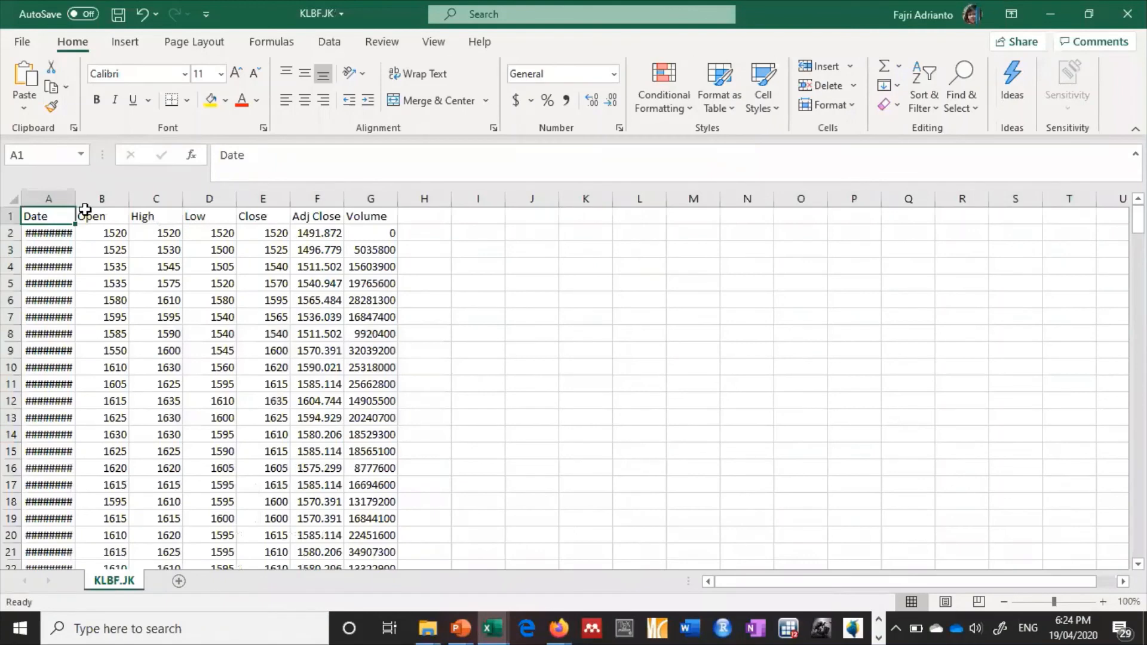
# - Widen the Date column of the KLBF.JK sheet to show full dates and minimize the workbook
pyautogui.moveTo(75, 198); pyautogui.dragTo(84, 199)
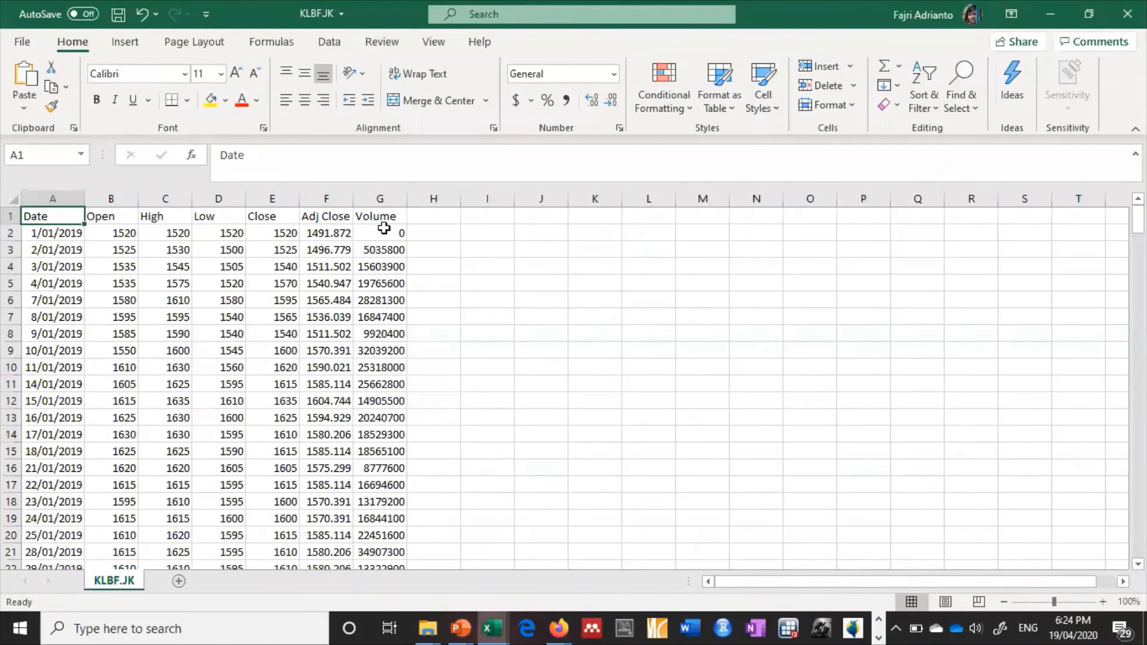
pyautogui.click(1050, 18)
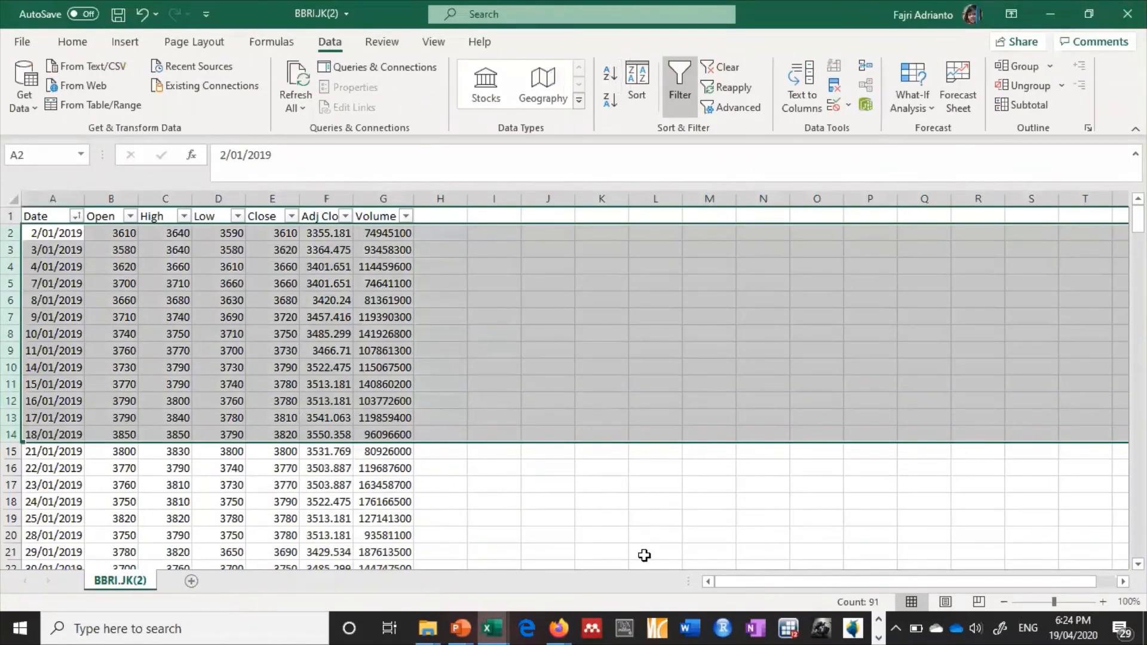
# - Open the downloaded ASII.JK.csv in Excel from Firefox's list of downloads and fit the Date column to its contents
pyautogui.moveTo(558, 626)
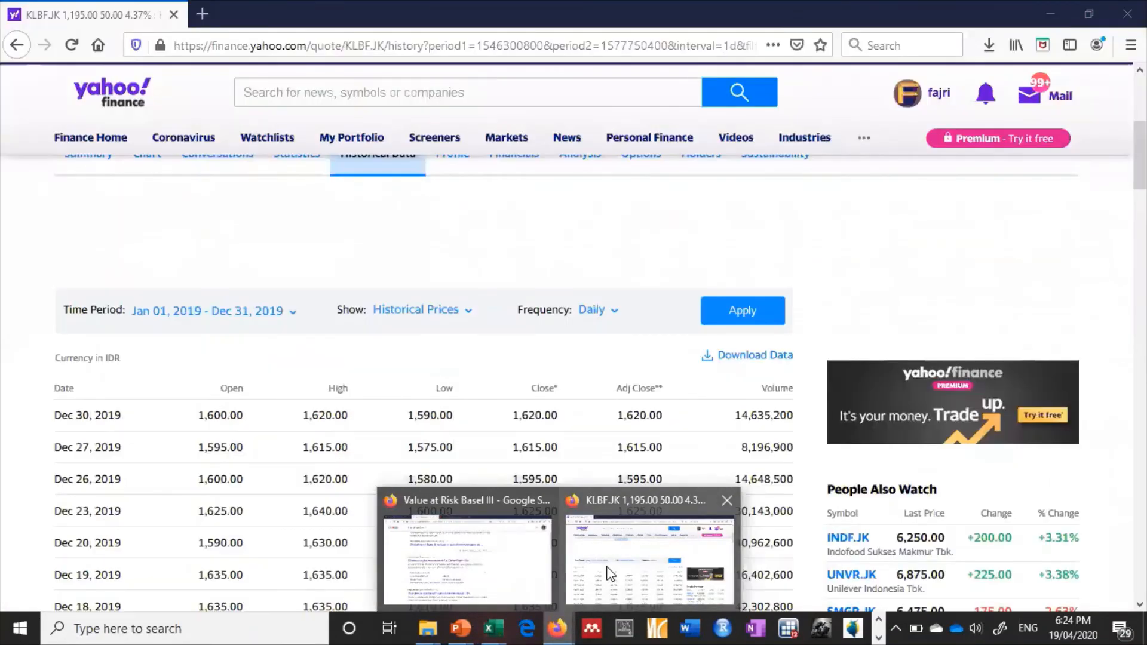
pyautogui.click(610, 574)
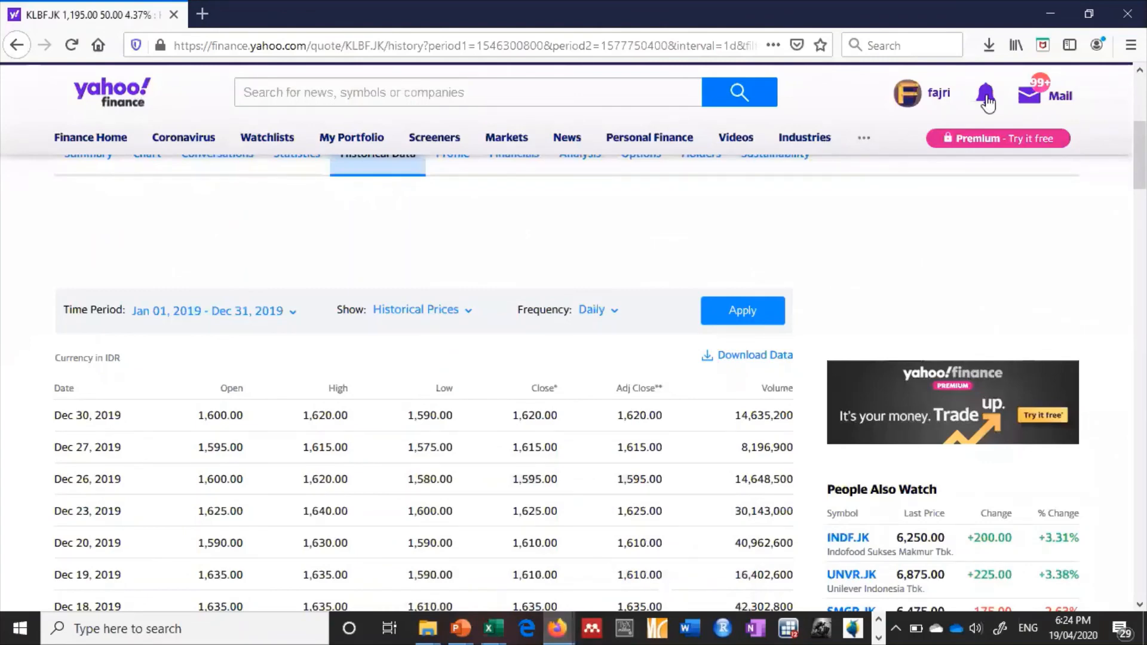
pyautogui.click(990, 47)
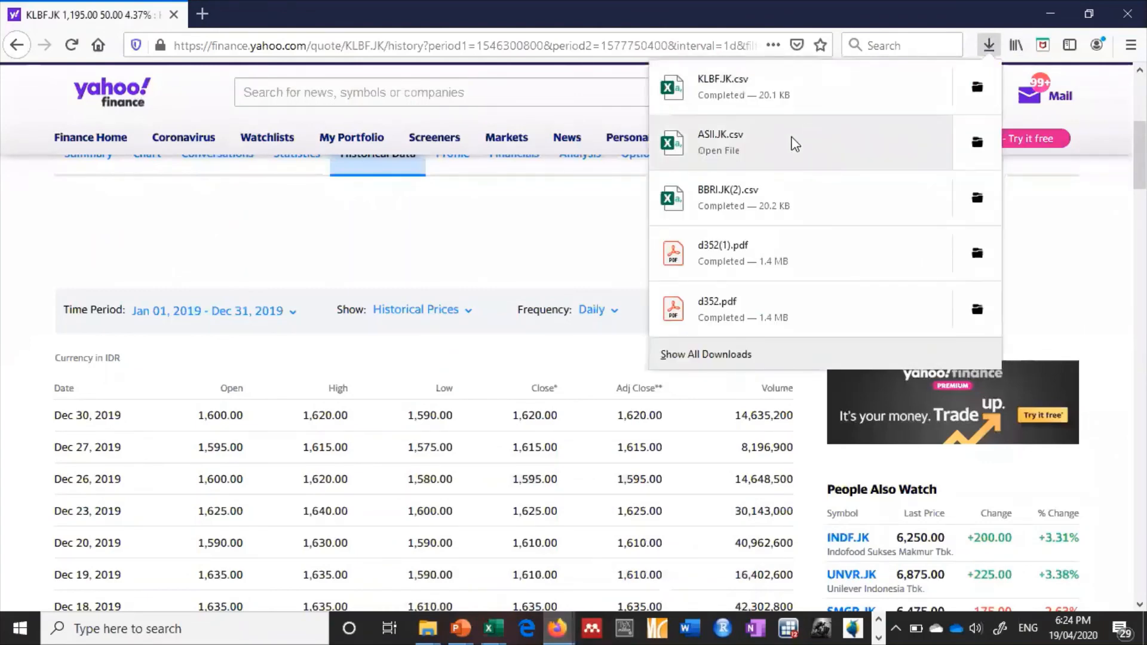
pyautogui.click(794, 143)
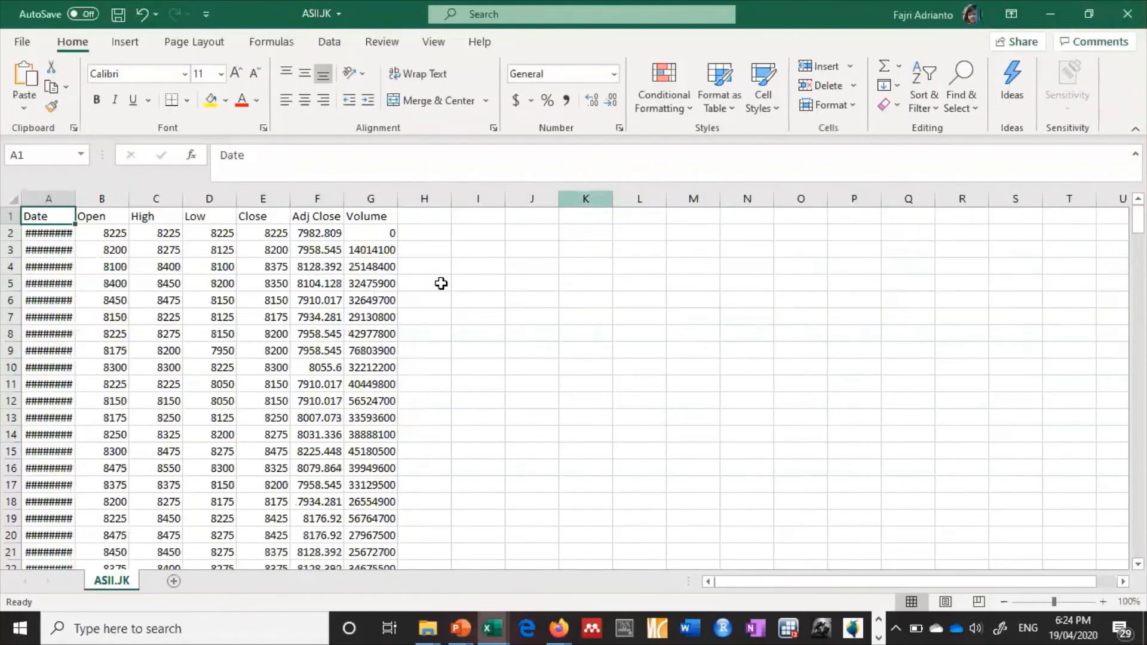
pyautogui.doubleClick(78, 197)
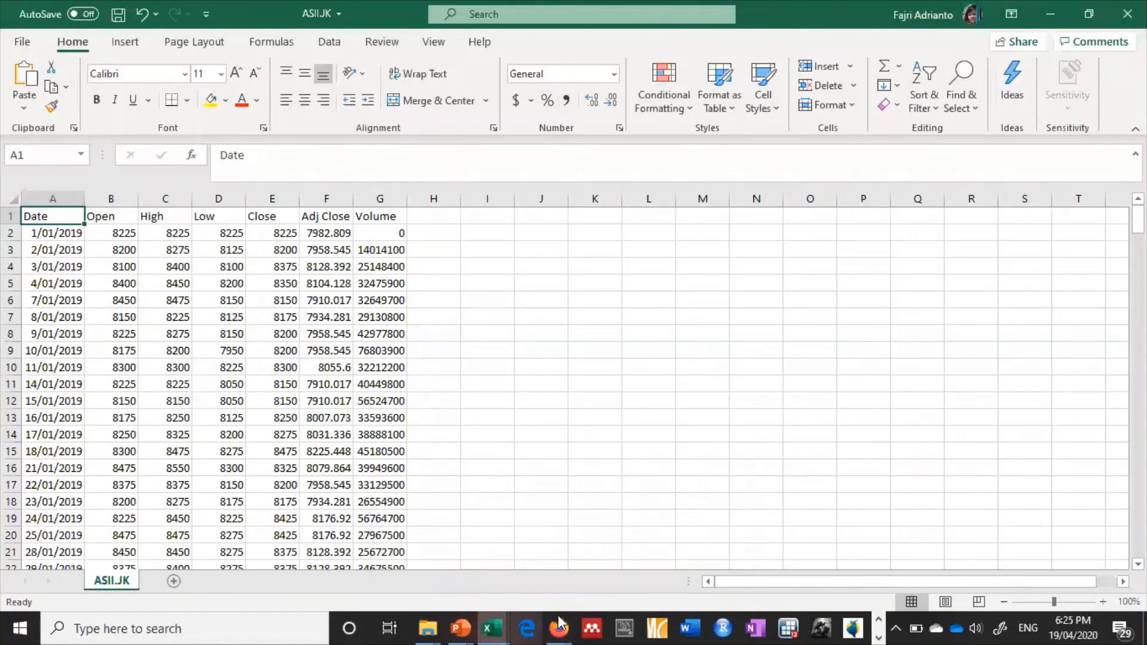
# - Switch back to the KLBF.JK historical data page in Firefox and look through the 2019 daily prices
pyautogui.moveTo(558, 625)
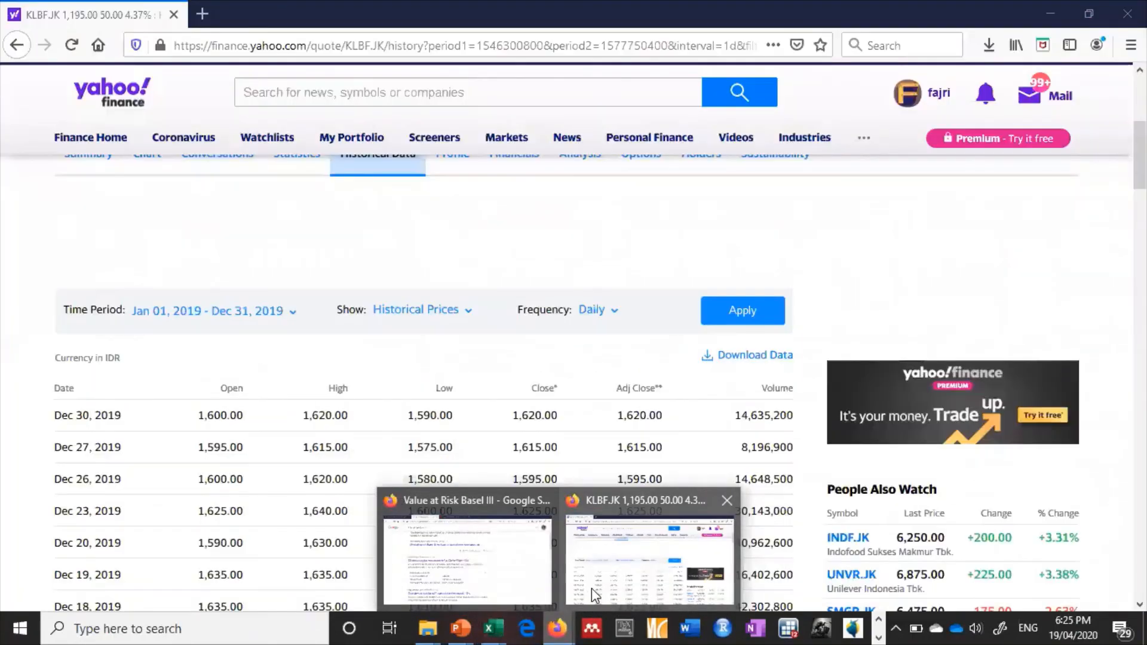
pyautogui.click(592, 589)
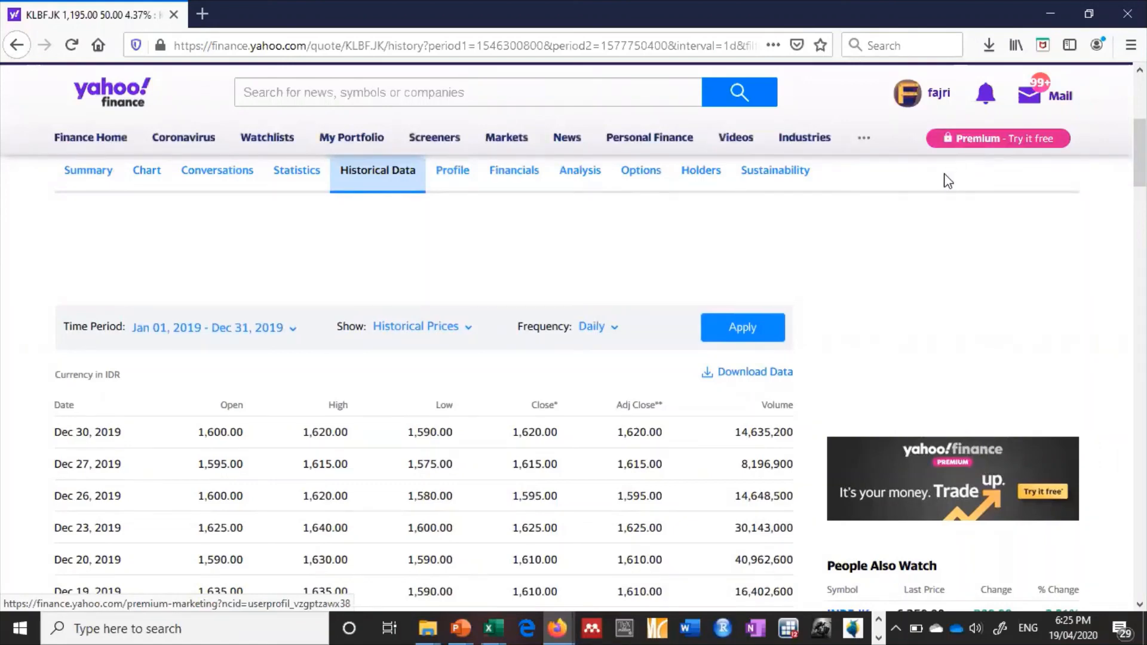
pyautogui.scroll(-3, 949, 181)
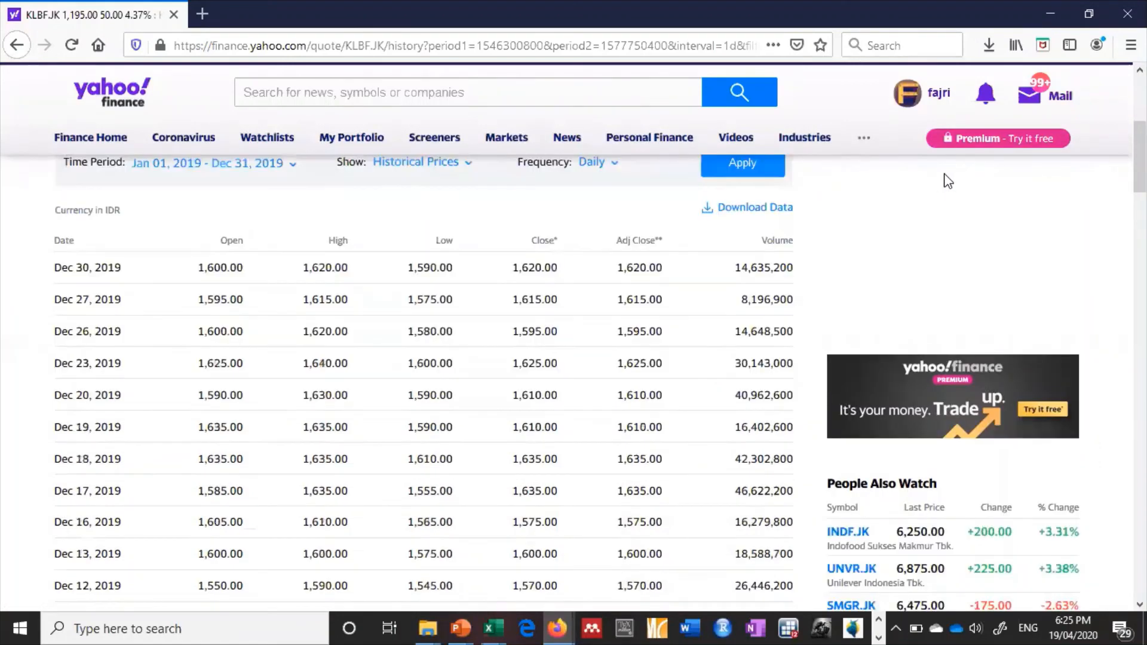